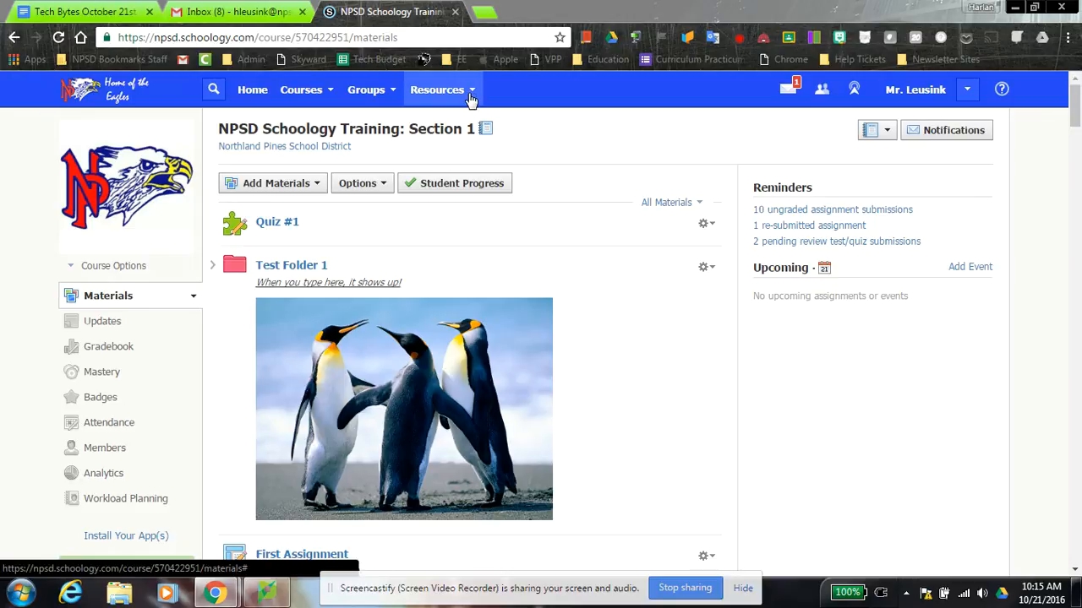
Step: Start a new test/quiz in the course, name it History Quiz and set its due date to 10/21/16
{"action": "left_click", "coordinate": [320, 185]}
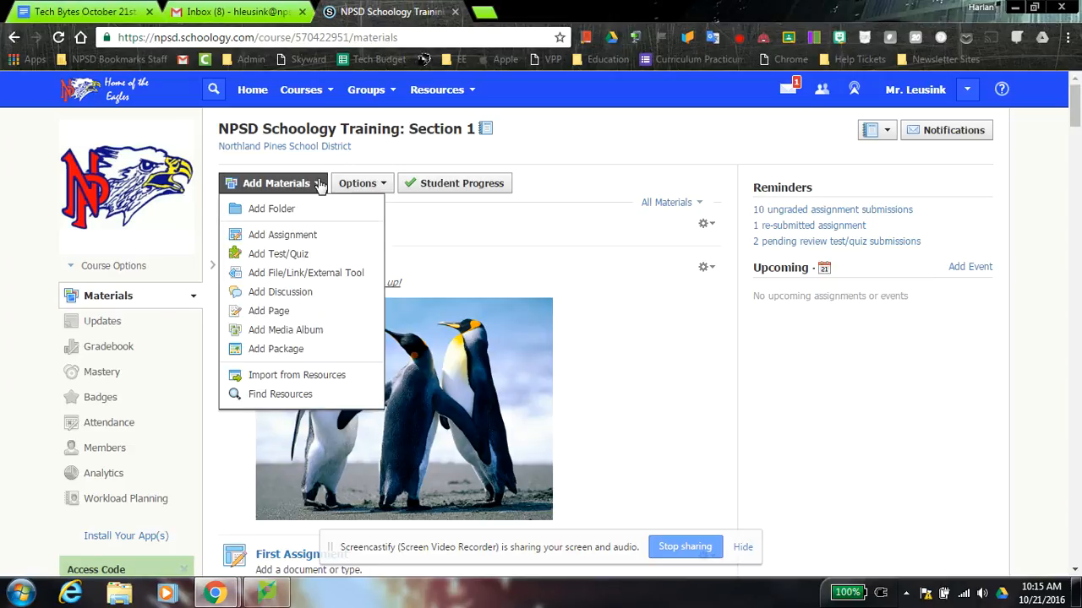
{"action": "left_click", "coordinate": [312, 255]}
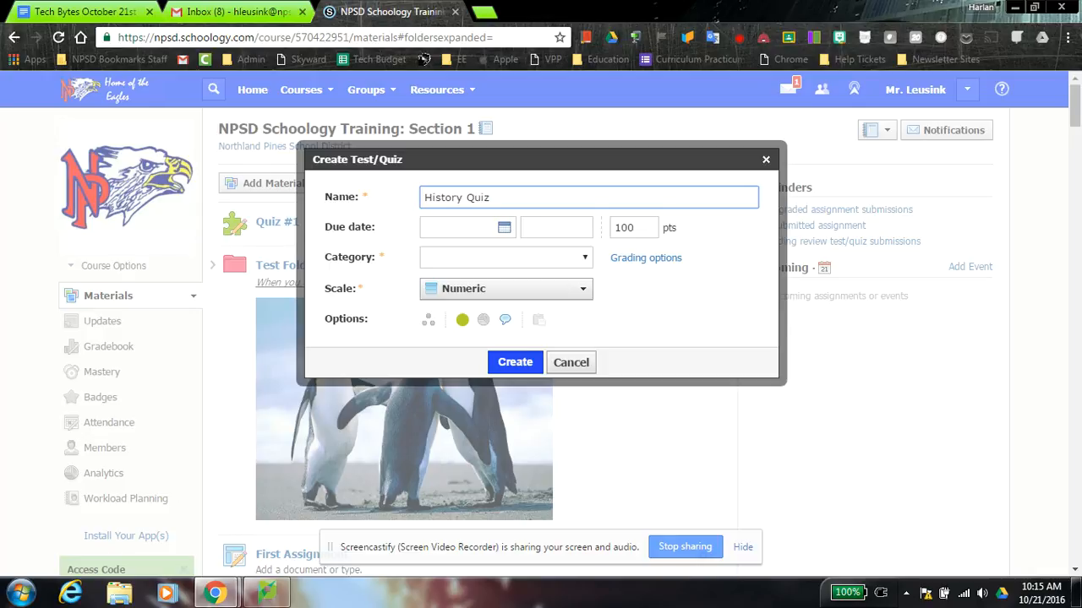
{"action": "left_click", "coordinate": [504, 228]}
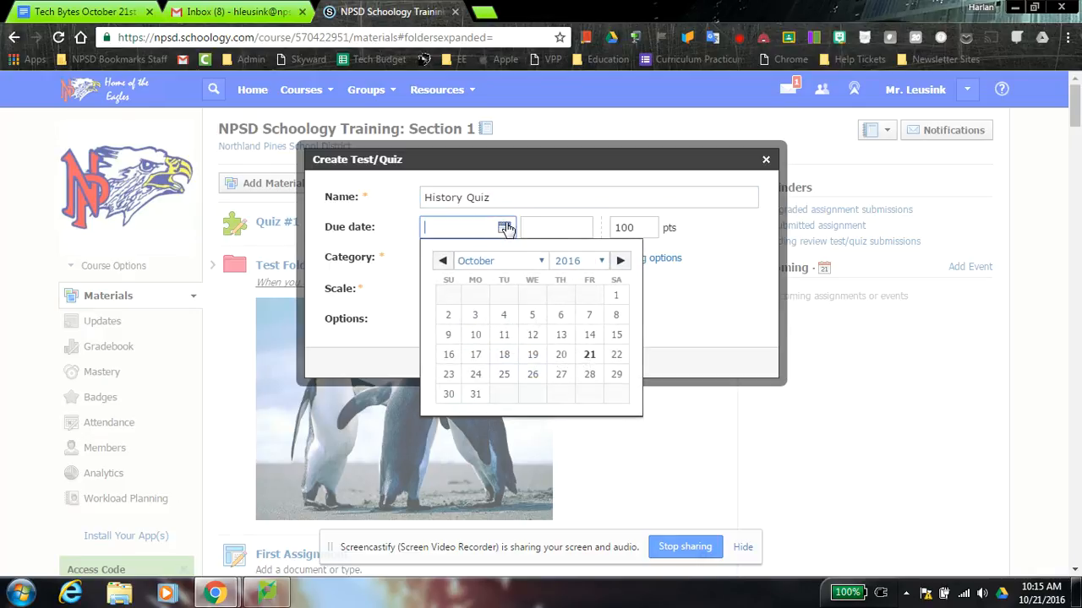
{"action": "left_click", "coordinate": [589, 355]}
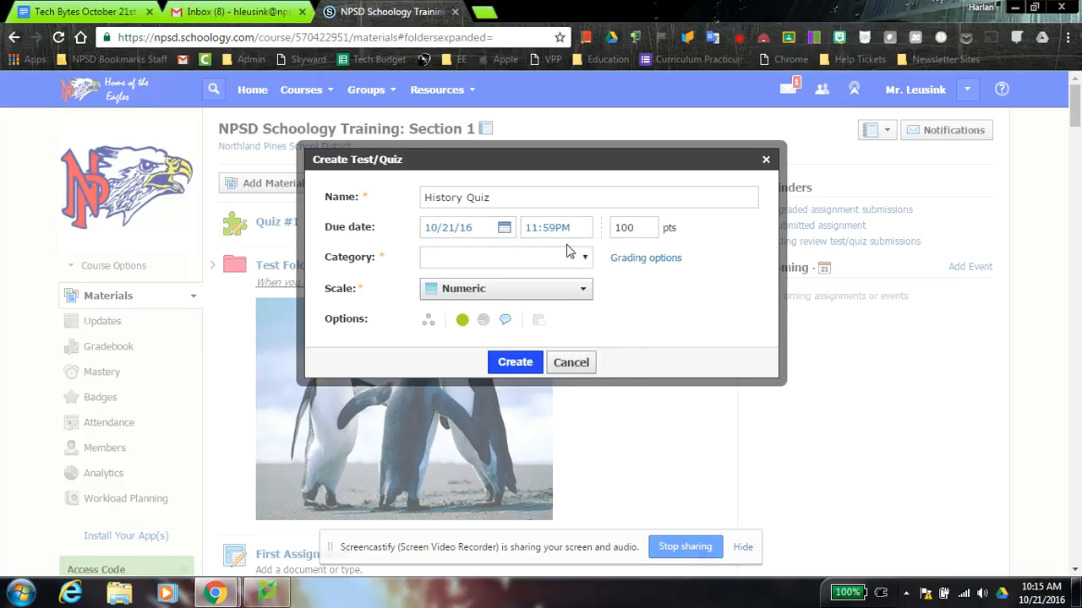
Step: Set the quiz to 20 points and assign it to the Formative category
{"action": "left_click", "coordinate": [643, 230]}
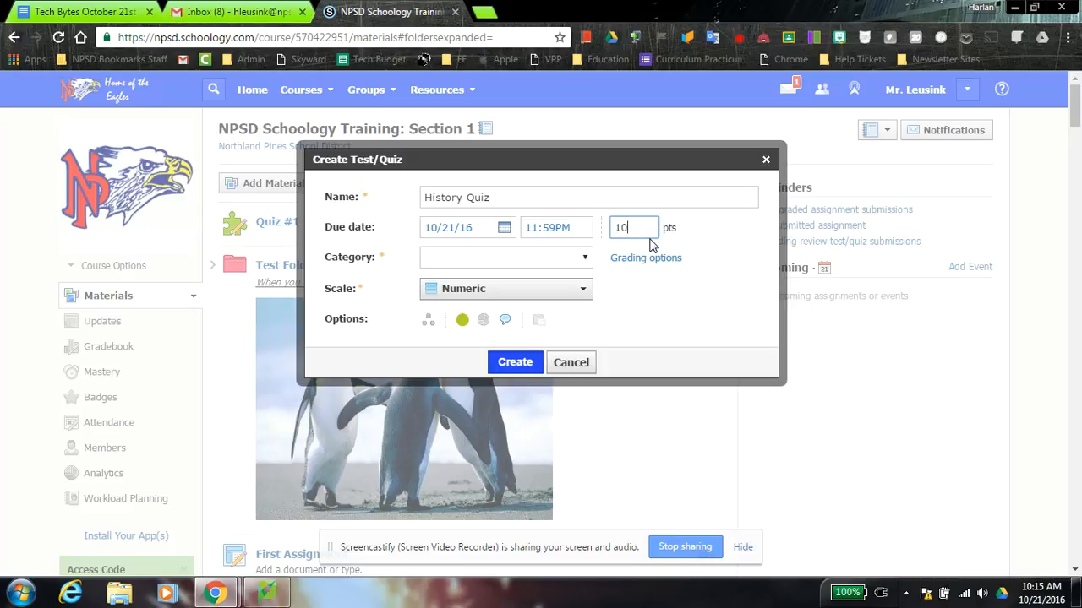
{"action": "type", "text": "20"}
{"action": "left_click", "coordinate": [573, 260]}
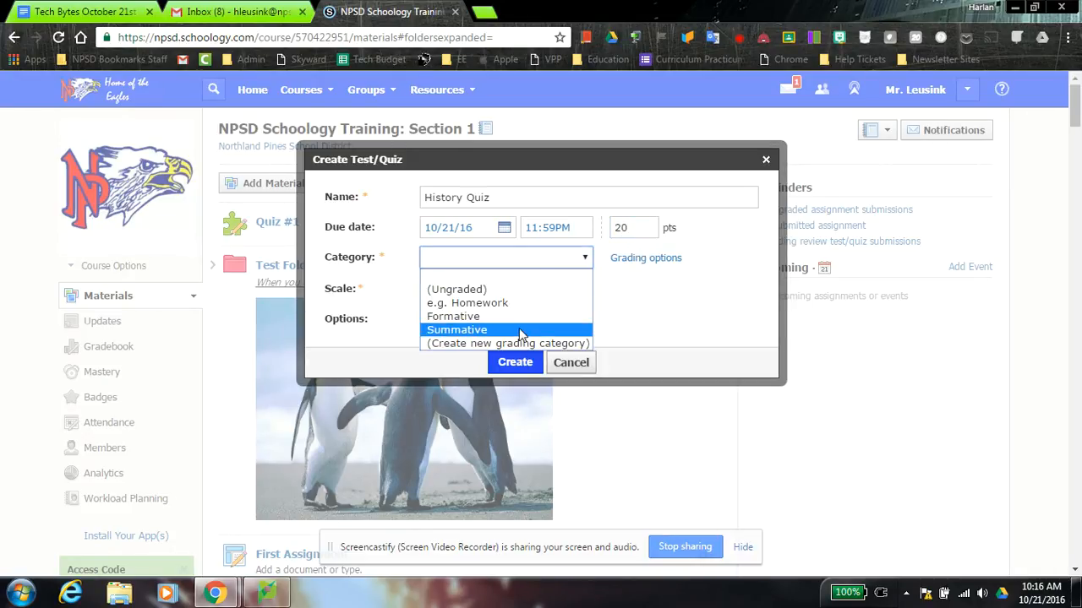
{"action": "left_click", "coordinate": [462, 318]}
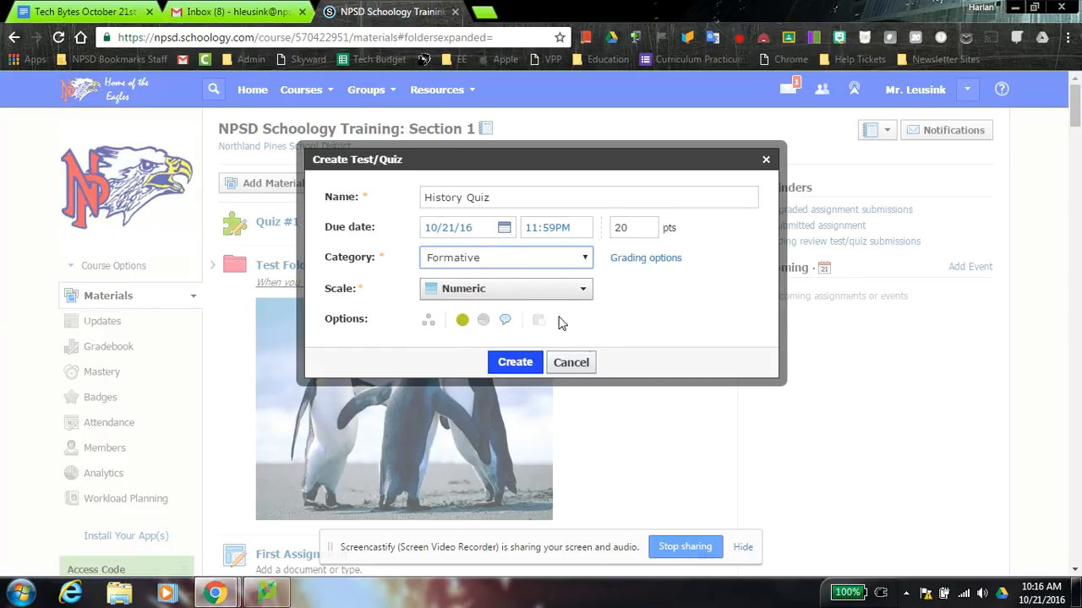
Step: Show the quiz's Assign to field, enable grade statistics while keeping the quiz published, and create it
{"action": "left_click", "coordinate": [426, 327]}
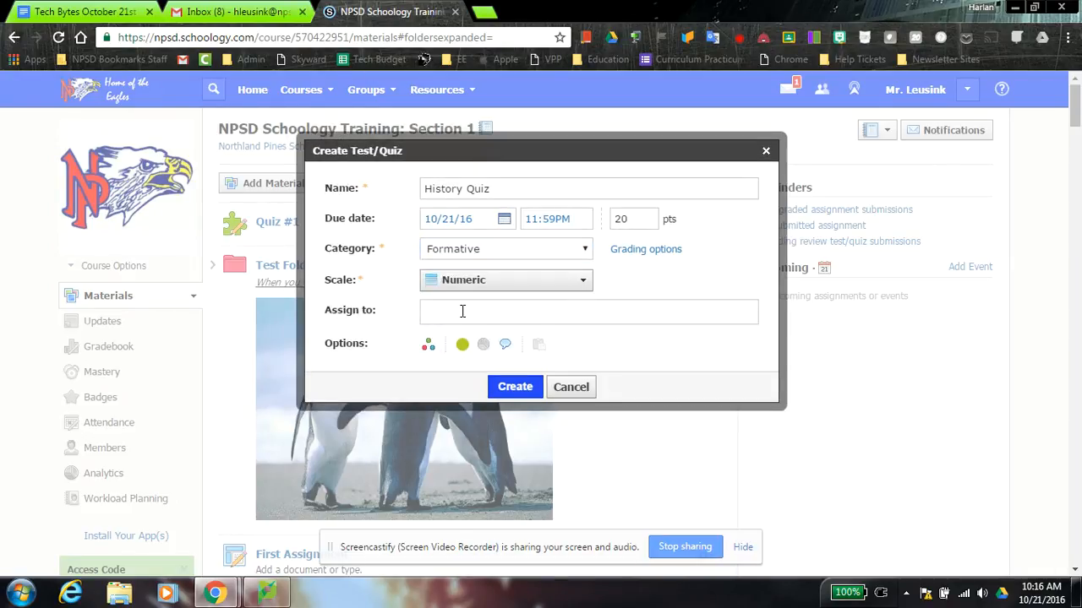
{"action": "left_click", "coordinate": [462, 311]}
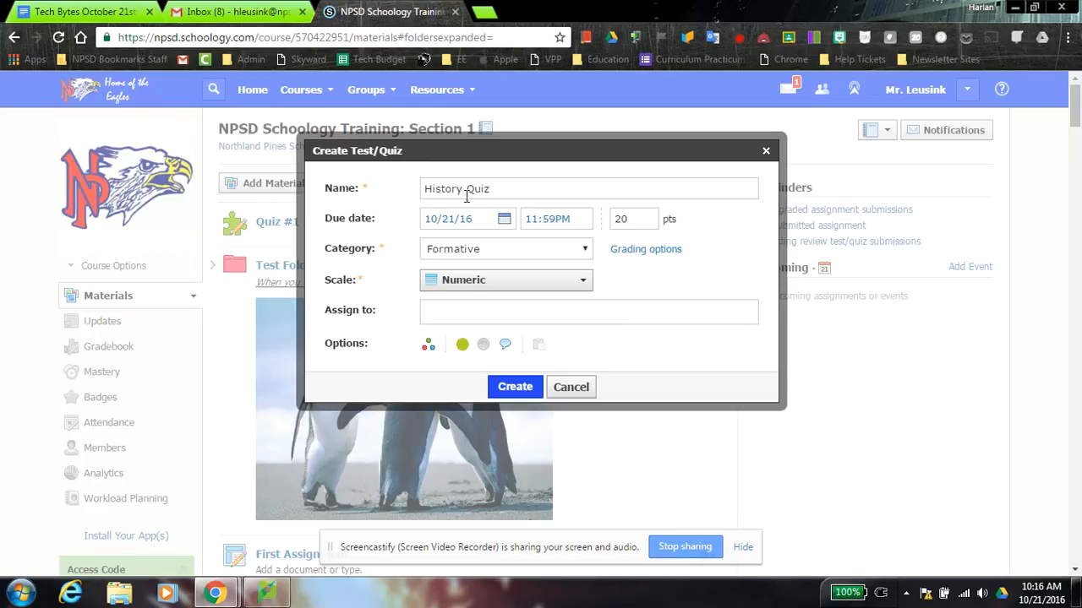
{"action": "left_click", "coordinate": [462, 345]}
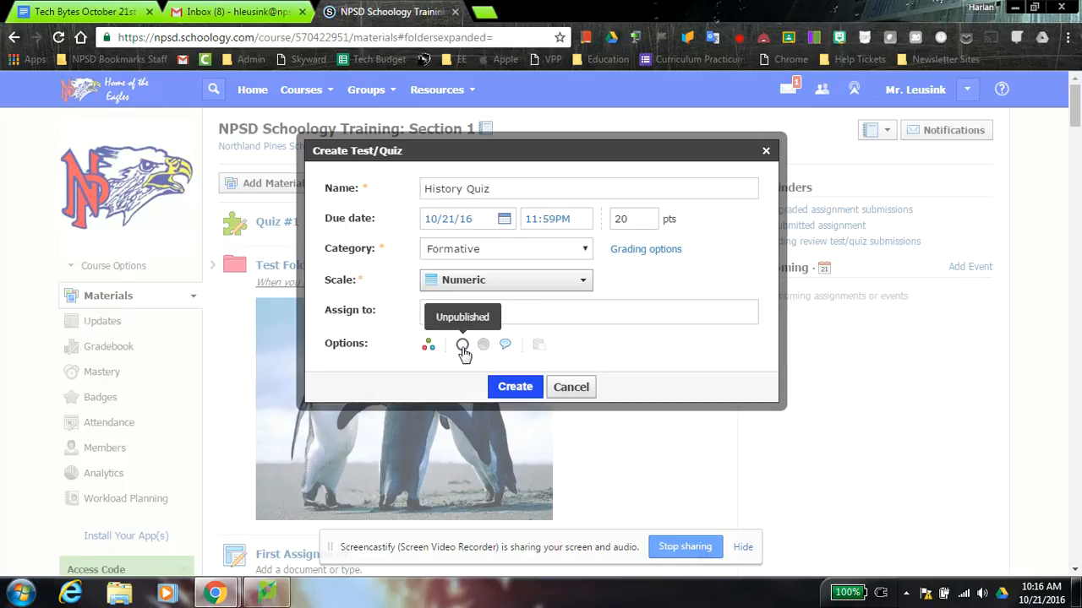
{"action": "left_click", "coordinate": [462, 345]}
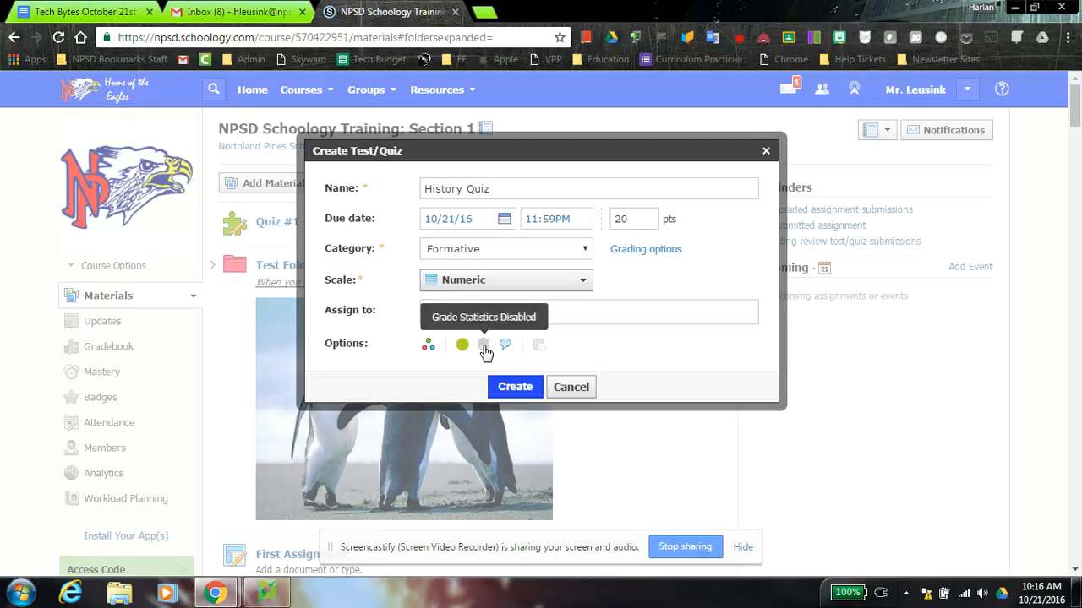
{"action": "left_click", "coordinate": [483, 345]}
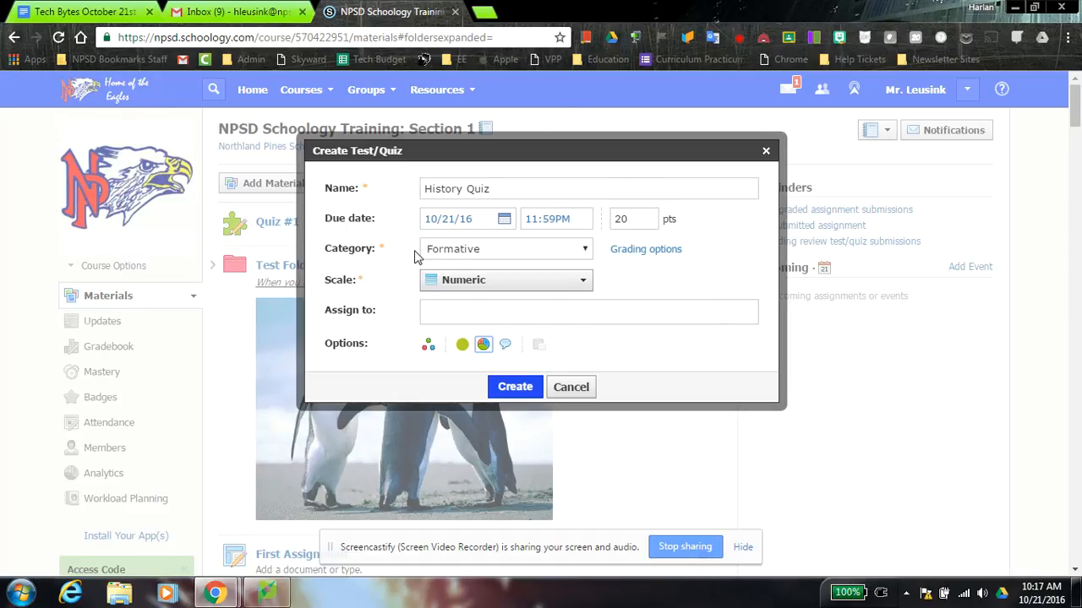
{"action": "left_click", "coordinate": [523, 389]}
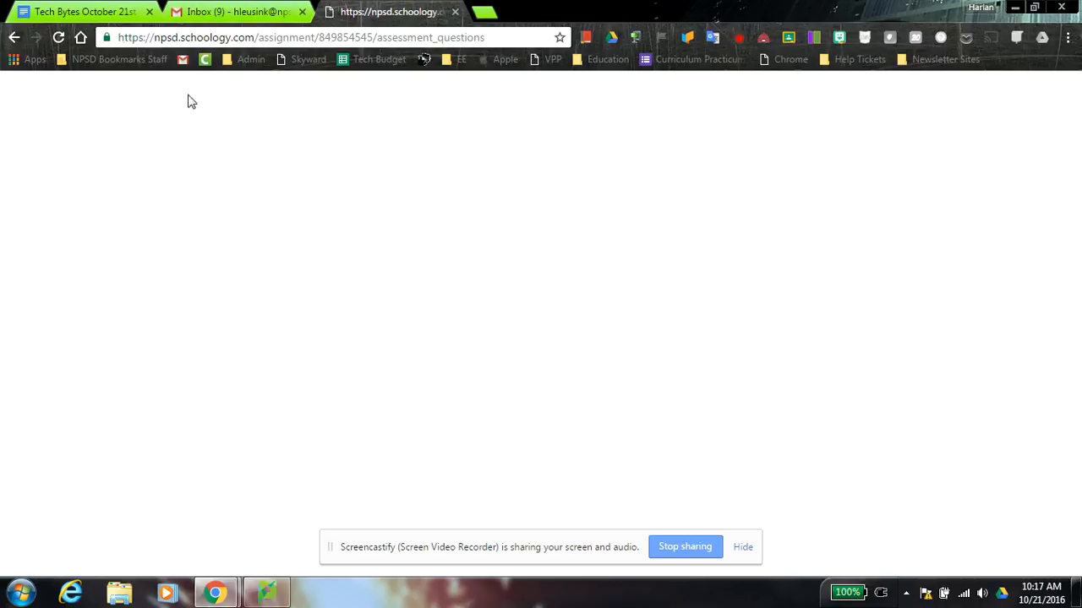
{"action": "left_click", "coordinate": [58, 38]}
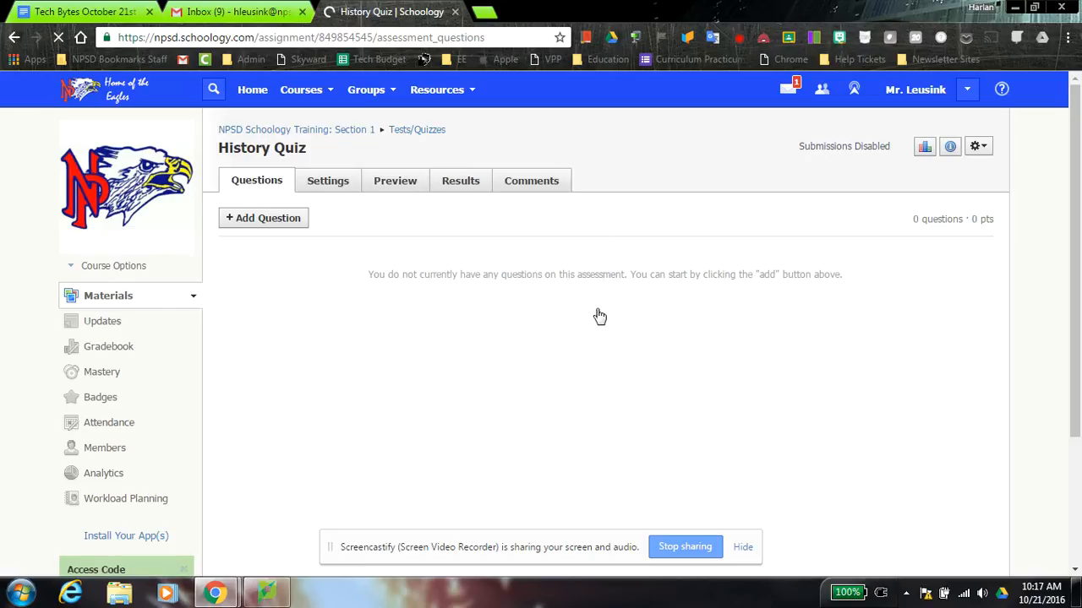
Step: Start a multiple choice question and examine its answer choices, correct-answer boxes and scoring options
{"action": "left_click", "coordinate": [253, 221]}
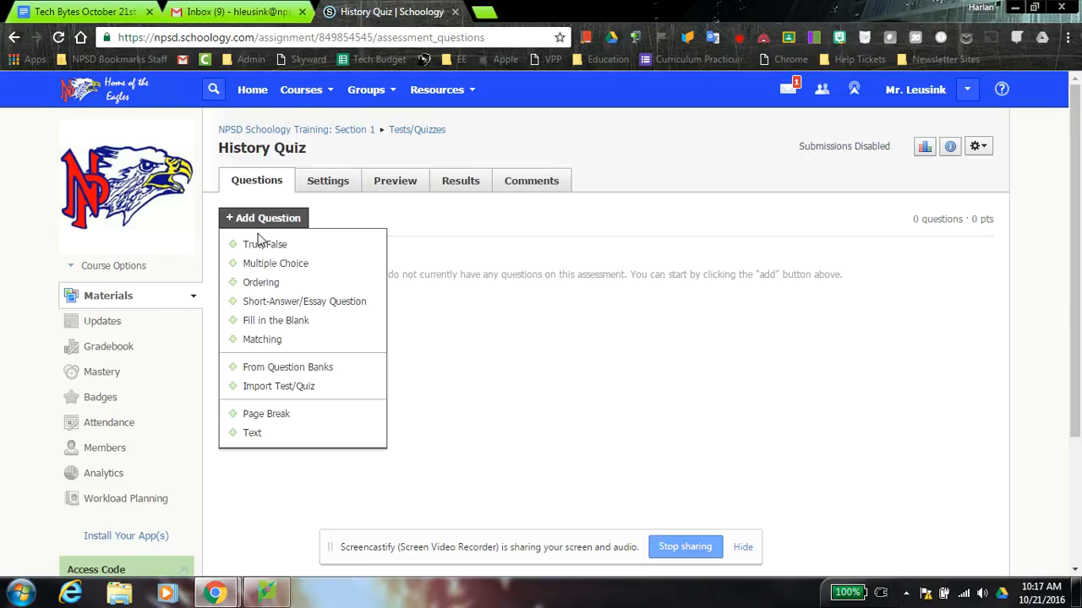
{"action": "left_click", "coordinate": [309, 269]}
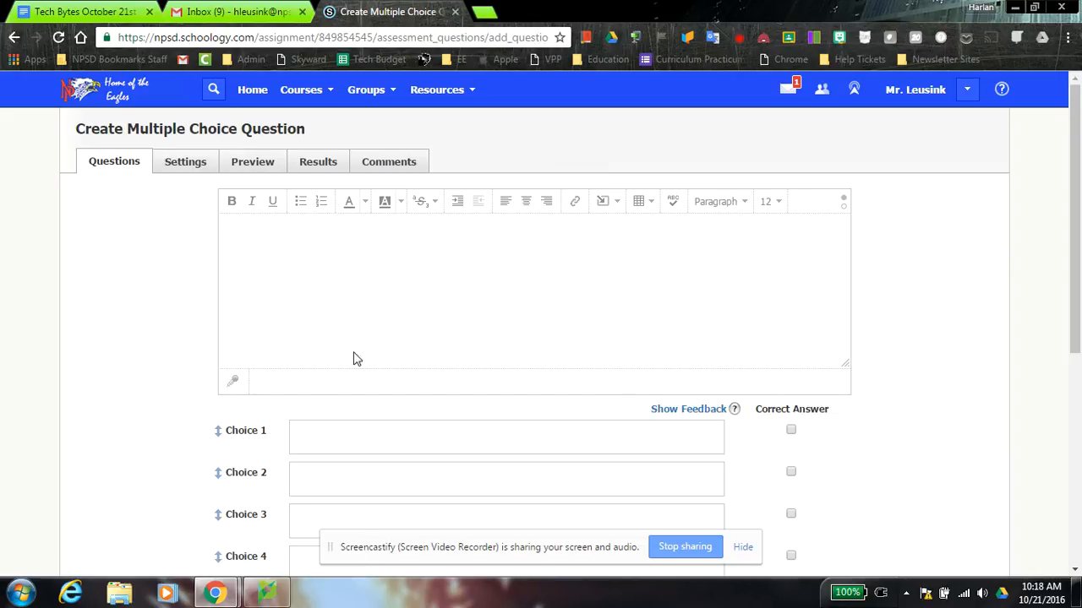
{"action": "scroll", "coordinate": [471, 400], "scroll_direction": "down", "scroll_amount": 2}
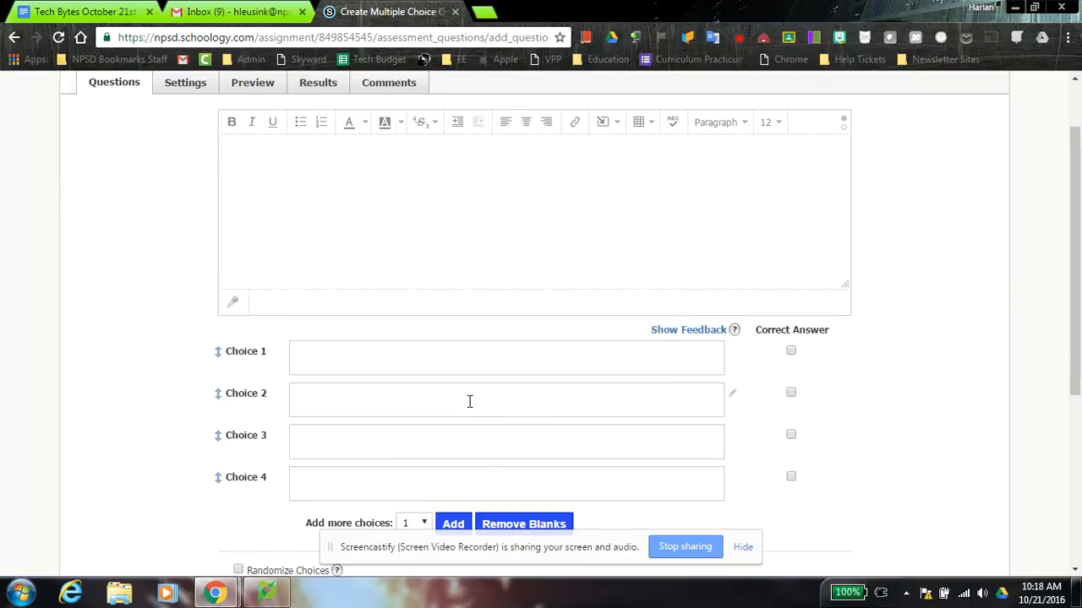
{"action": "scroll", "coordinate": [417, 371], "scroll_direction": "up", "scroll_amount": 1}
{"action": "scroll", "coordinate": [968, 395], "scroll_direction": "down", "scroll_amount": 1}
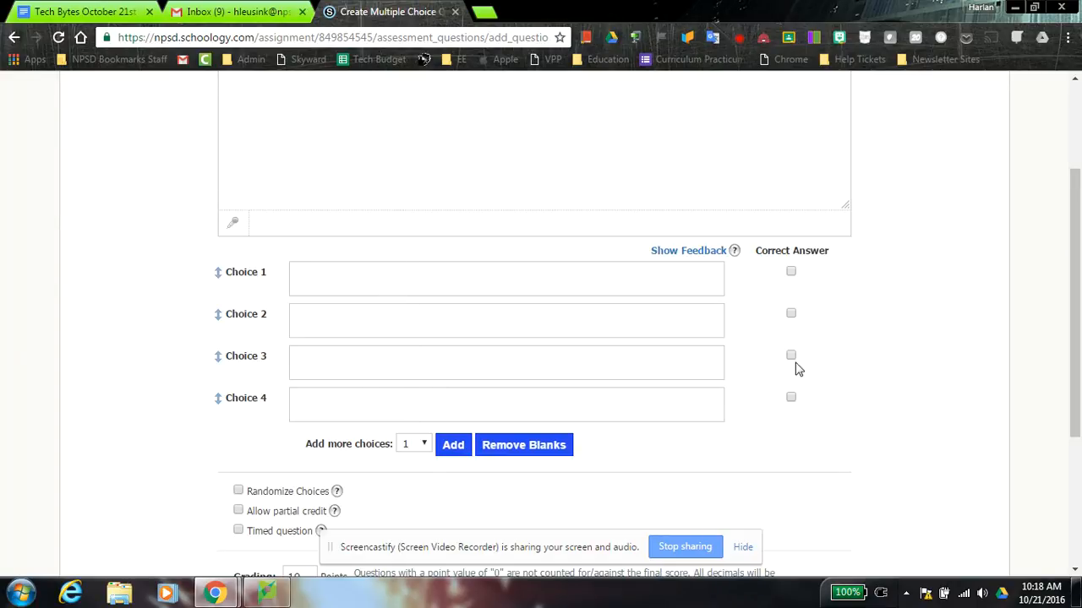
{"action": "left_click", "coordinate": [792, 274]}
{"action": "scroll", "coordinate": [837, 334], "scroll_direction": "down", "scroll_amount": 2}
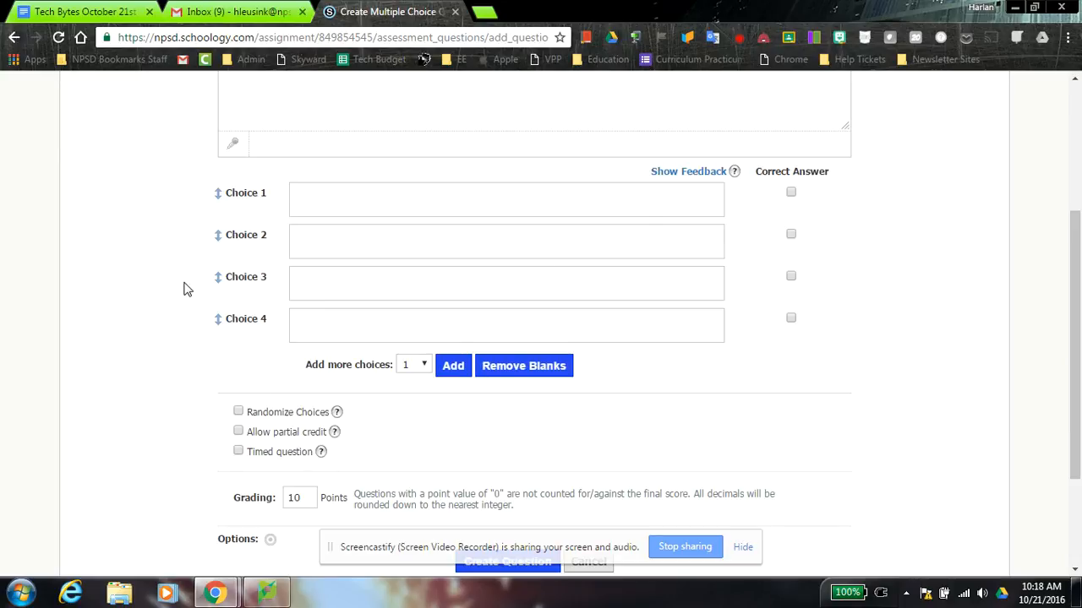
{"action": "scroll", "coordinate": [237, 380], "scroll_direction": "down", "scroll_amount": 2}
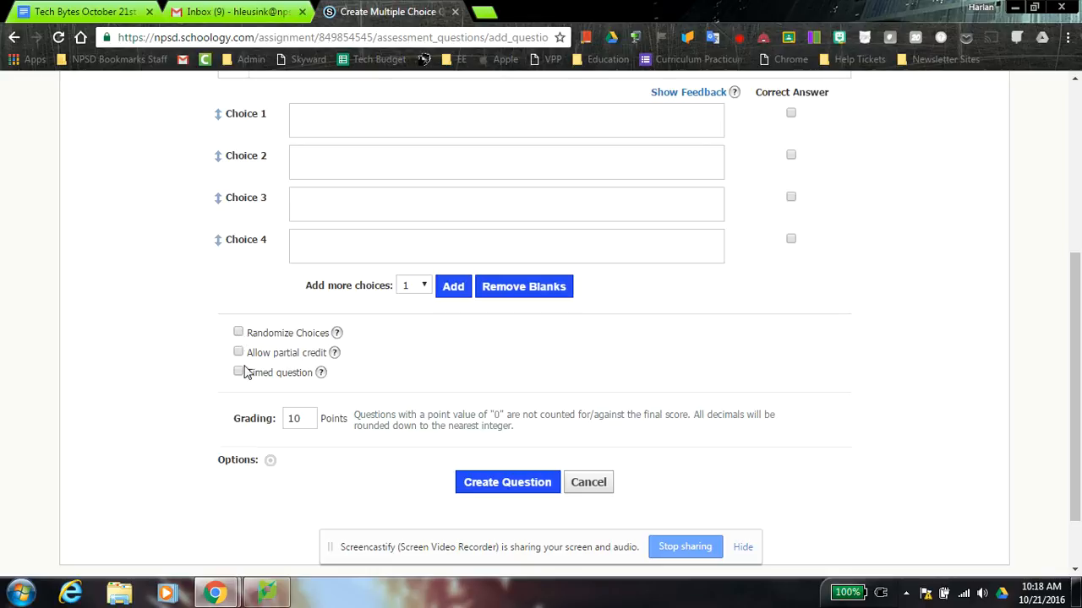
Step: Allow partial credit on the multiple choice question, mark Choices 1 and 3 as correct, and set its grading to 2 points
{"action": "left_click", "coordinate": [240, 353]}
{"action": "scroll", "coordinate": [622, 395], "scroll_direction": "up", "scroll_amount": 1}
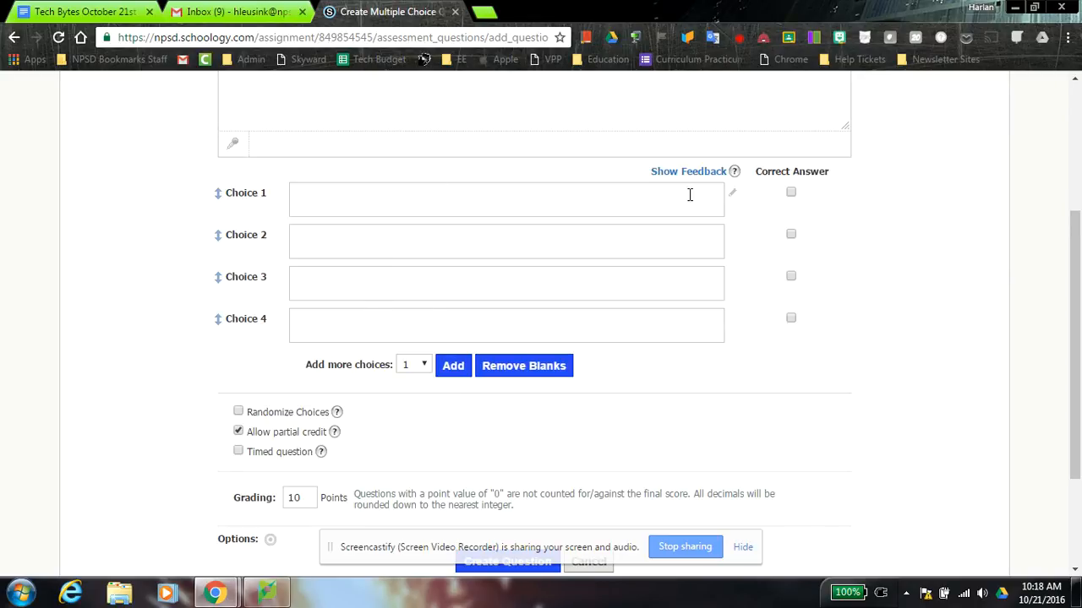
{"action": "left_click", "coordinate": [791, 194]}
{"action": "left_click", "coordinate": [317, 491]}
{"action": "type", "text": "2"}
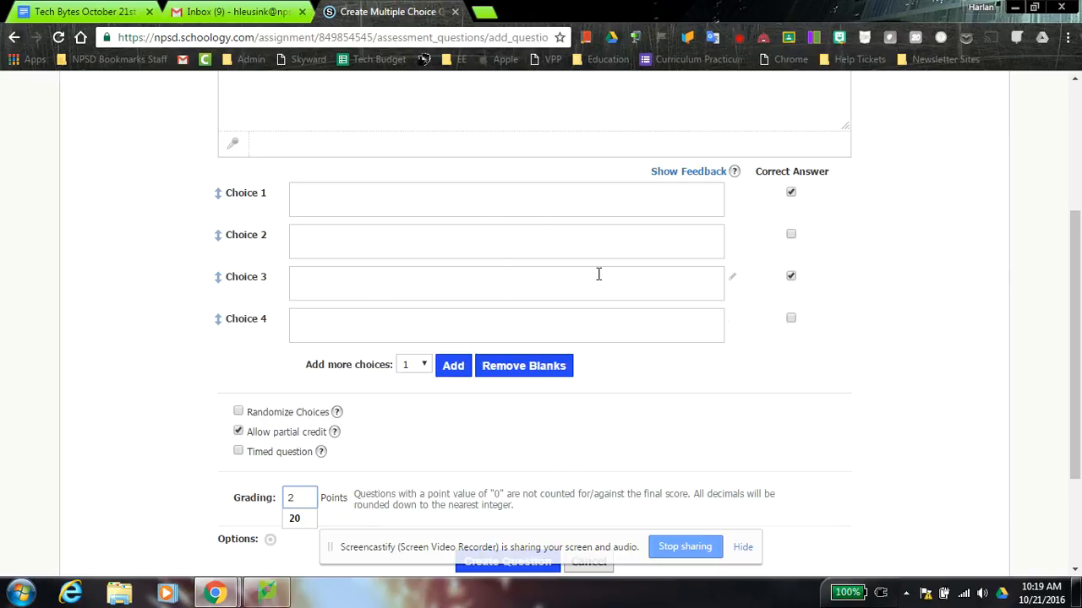
Step: Turn off partial credit, try the timed question option, and cancel the multiple choice question
{"action": "scroll", "coordinate": [767, 271], "scroll_direction": "down", "scroll_amount": 1}
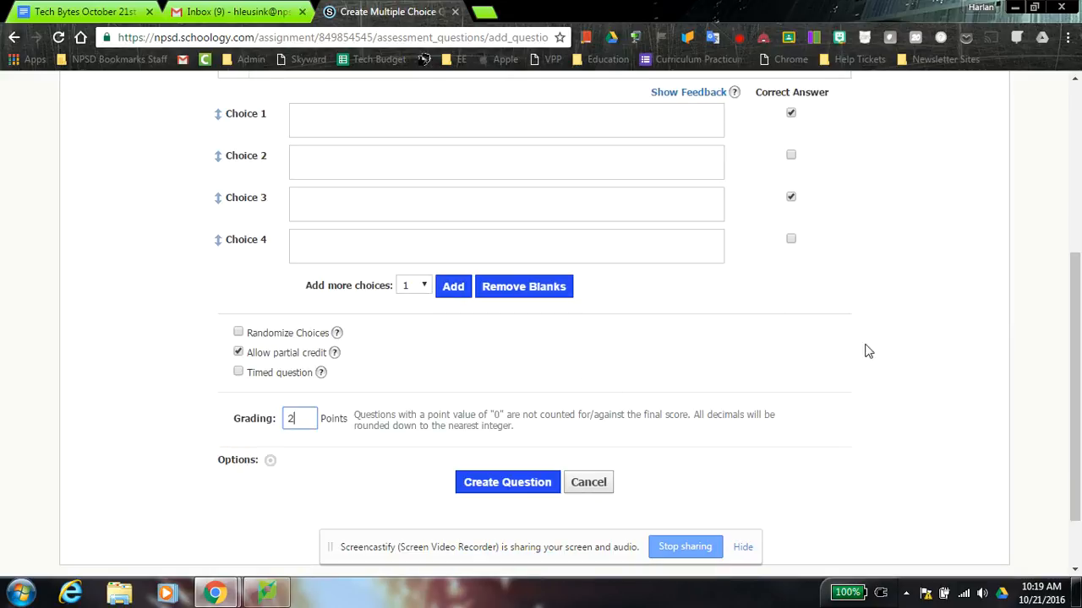
{"action": "left_click", "coordinate": [237, 352]}
{"action": "left_click", "coordinate": [238, 373]}
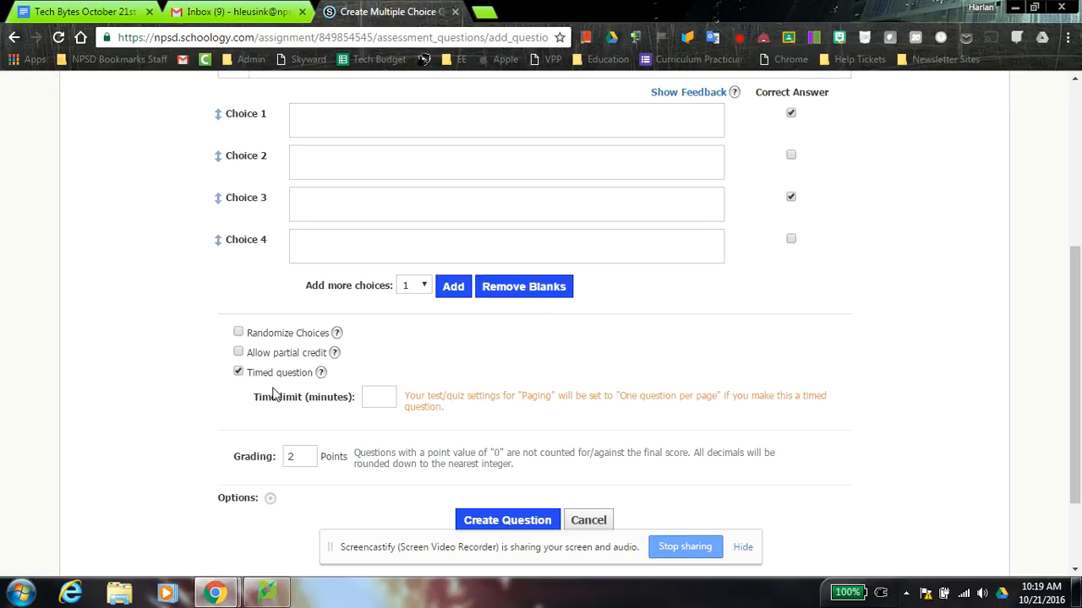
{"action": "left_click", "coordinate": [238, 373]}
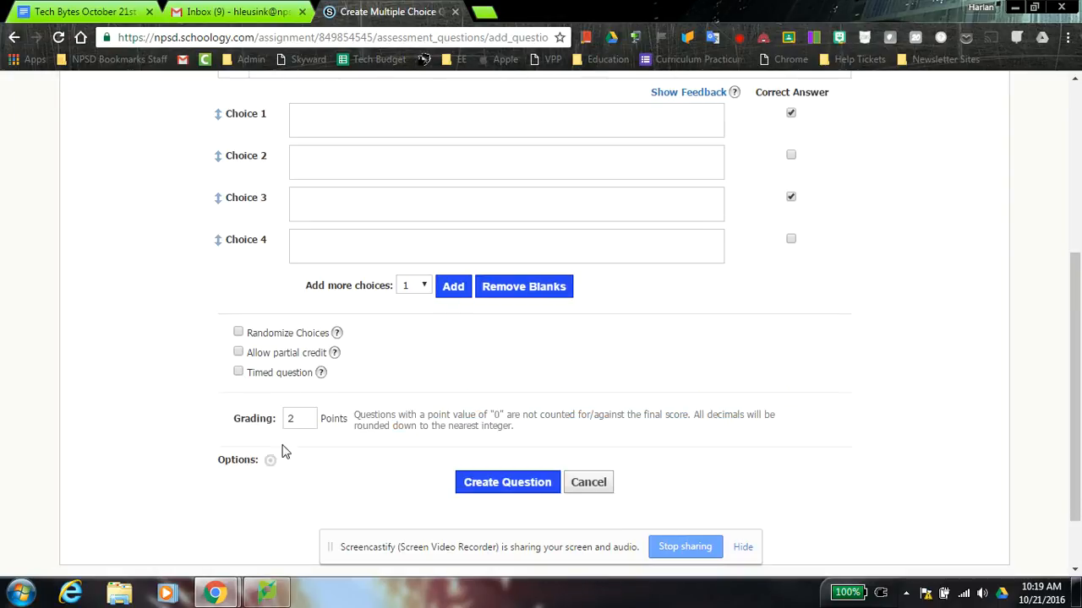
{"action": "left_click", "coordinate": [306, 419]}
{"action": "left_click", "coordinate": [589, 488]}
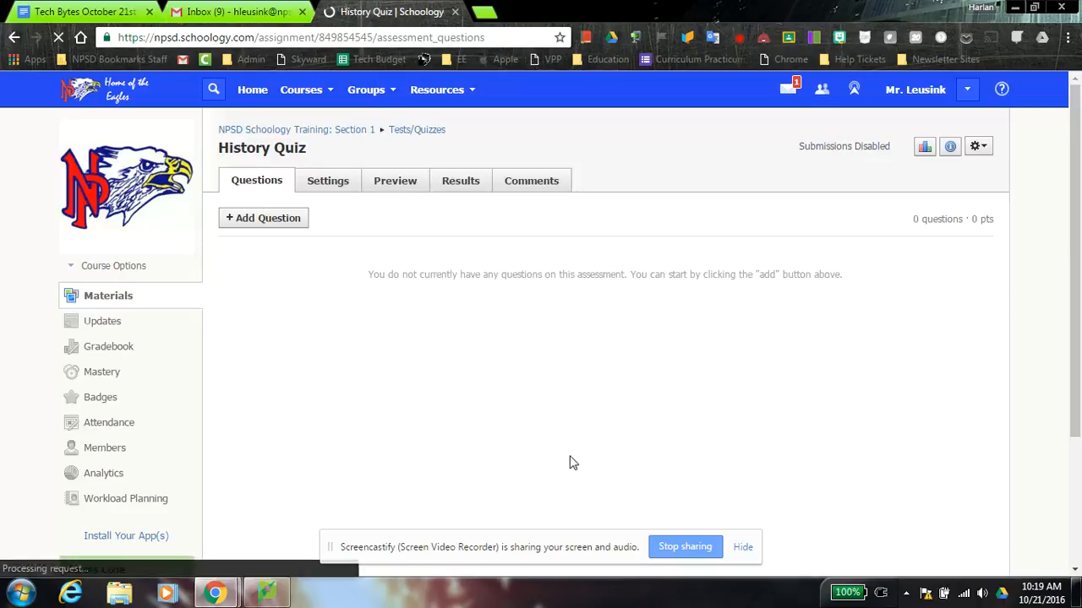
Step: Start a new matching question in the History Quiz
{"action": "left_click", "coordinate": [262, 225]}
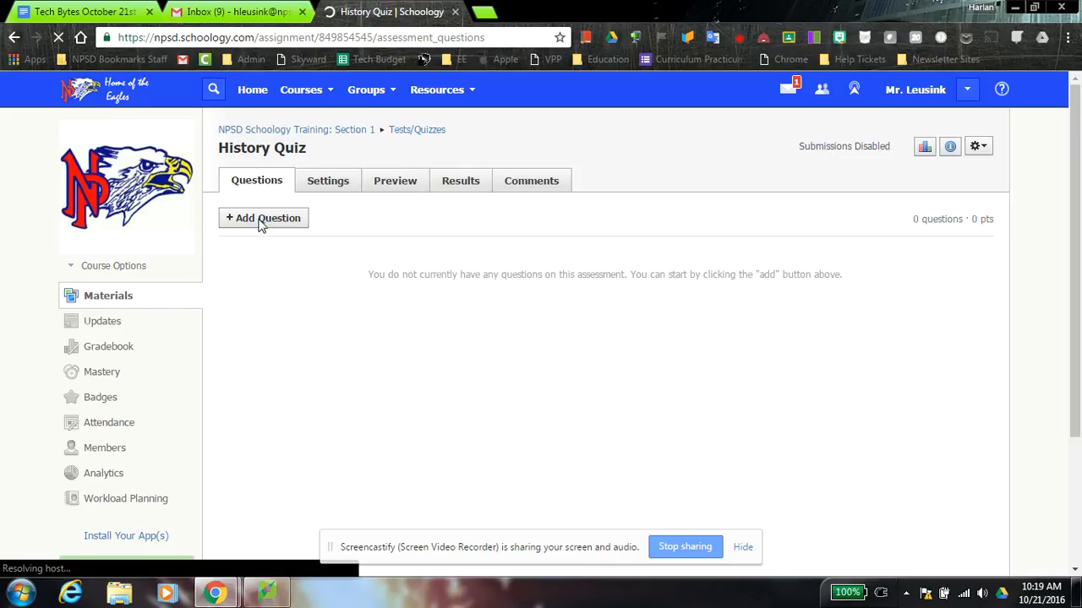
{"action": "left_click", "coordinate": [261, 221]}
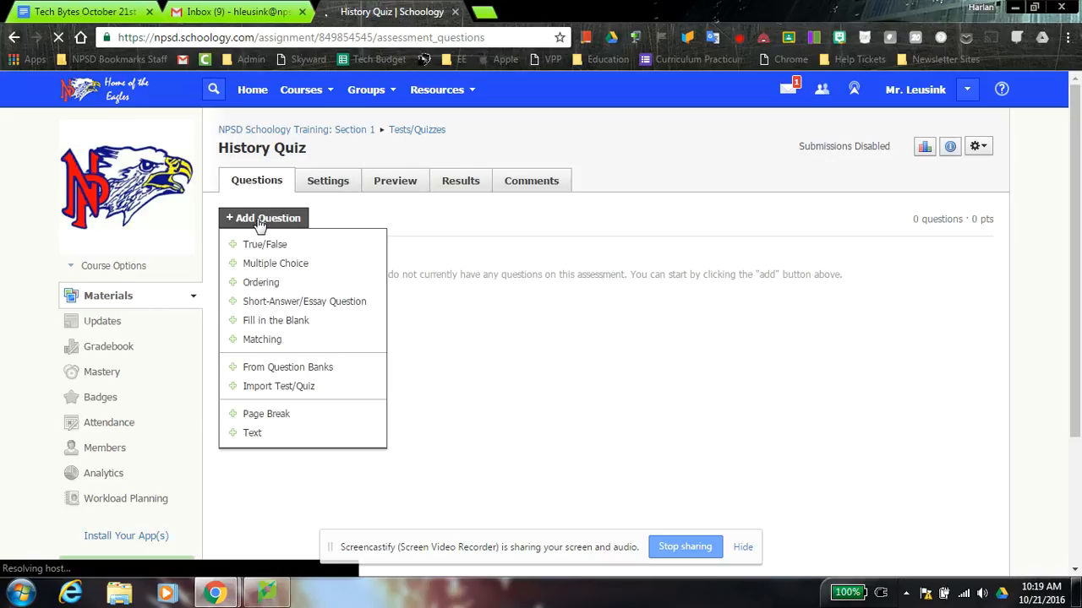
{"action": "left_click", "coordinate": [269, 340]}
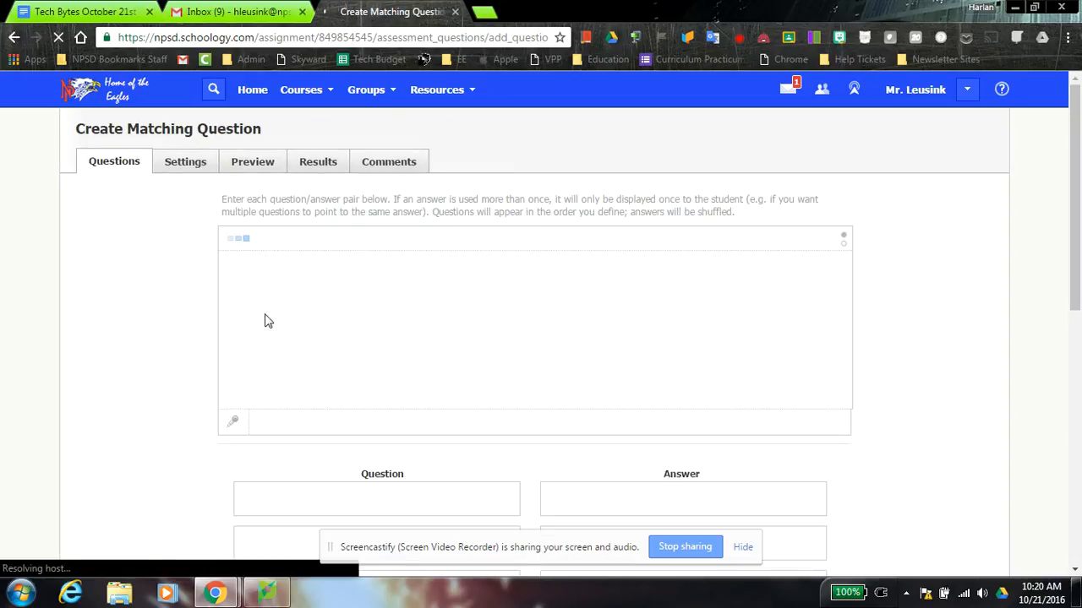
Step: Examine the matching question form: question/answer pairs, filler words, partial credit, subjective and timed options, and grading points
{"action": "scroll", "coordinate": [963, 393], "scroll_direction": "down", "scroll_amount": 1}
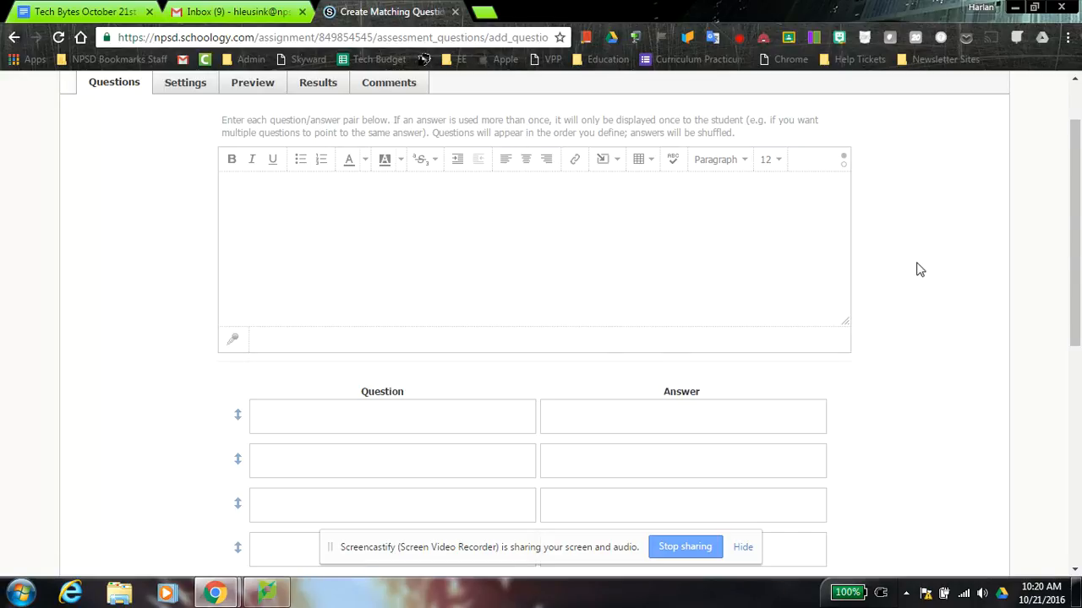
{"action": "scroll", "coordinate": [923, 267], "scroll_direction": "down", "scroll_amount": 2}
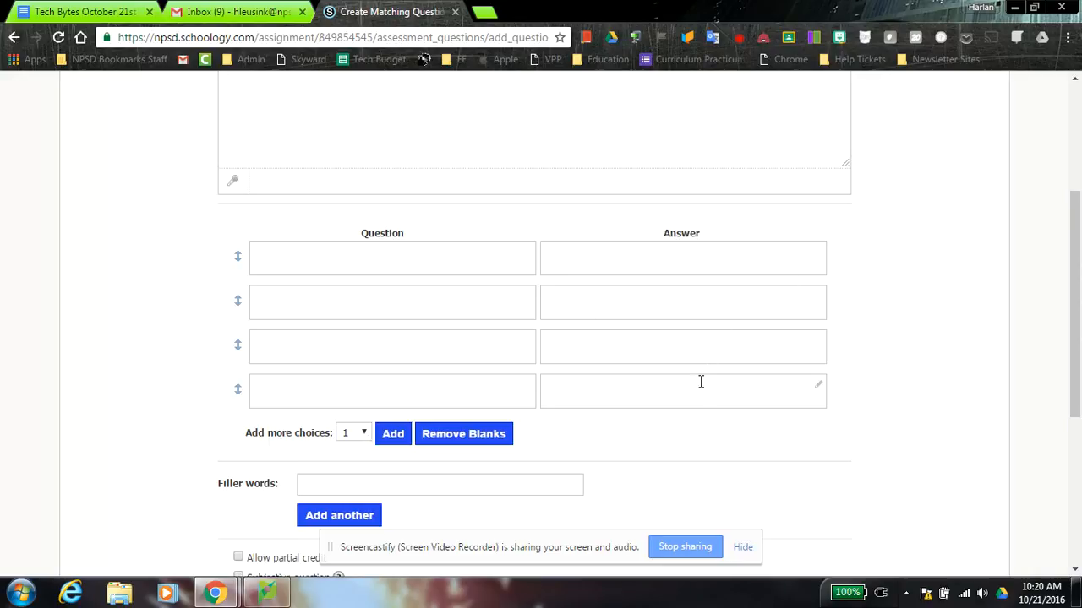
{"action": "scroll", "coordinate": [693, 382], "scroll_direction": "down", "scroll_amount": 1}
{"action": "scroll", "coordinate": [1038, 388], "scroll_direction": "down", "scroll_amount": 1}
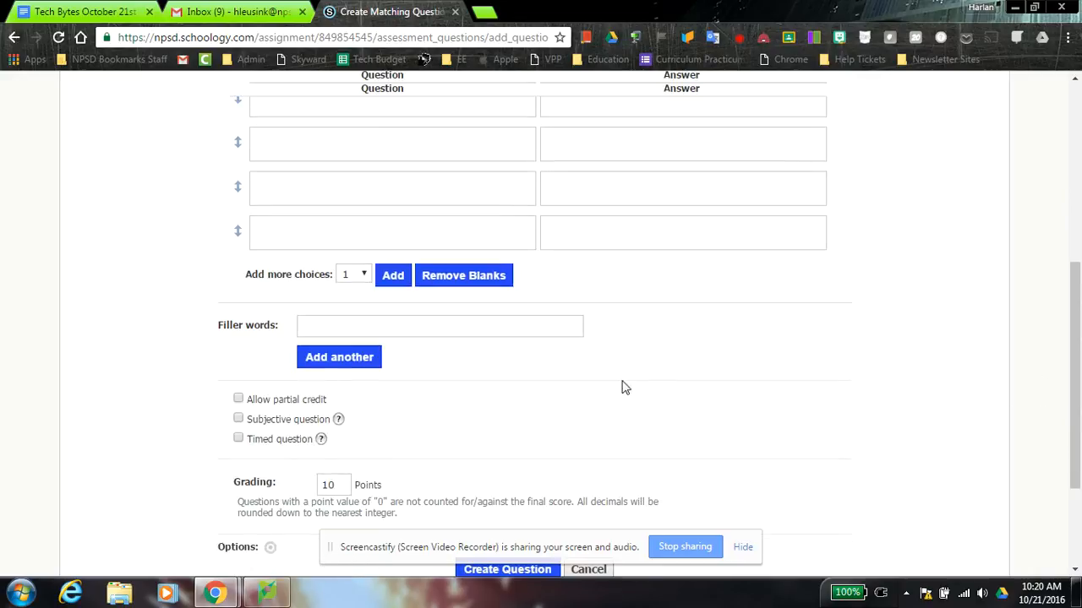
{"action": "scroll", "coordinate": [930, 245], "scroll_direction": "up", "scroll_amount": 2}
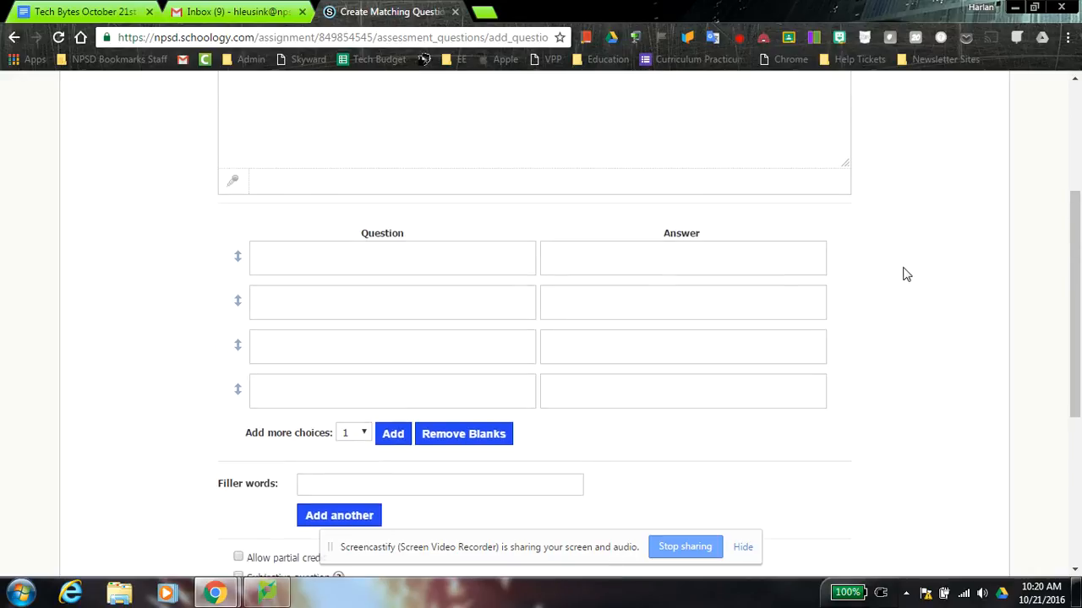
{"action": "scroll", "coordinate": [898, 338], "scroll_direction": "down", "scroll_amount": 1}
{"action": "scroll", "coordinate": [896, 428], "scroll_direction": "down", "scroll_amount": 1}
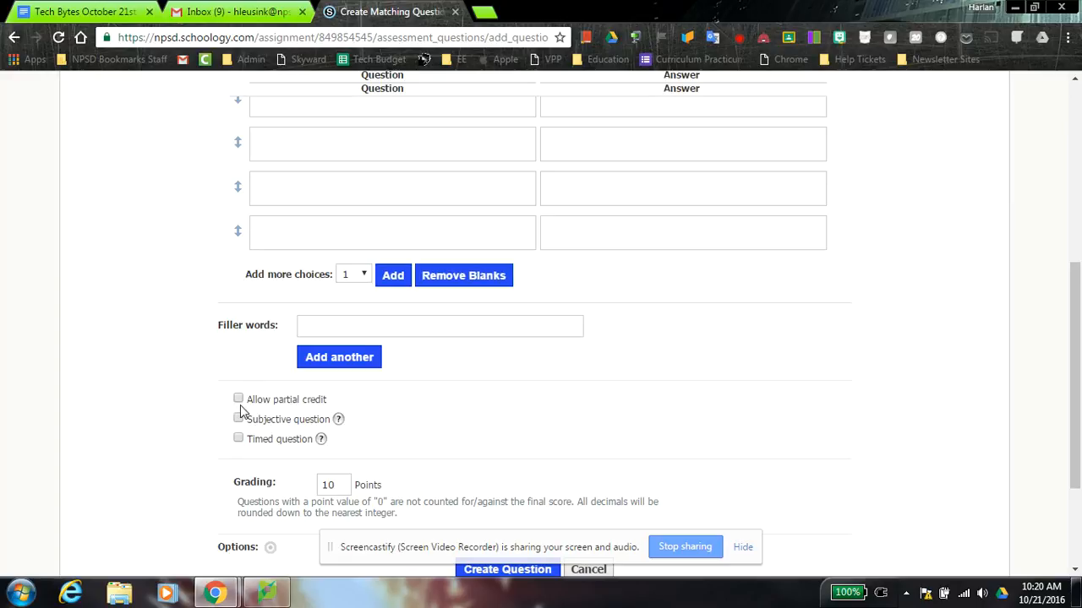
{"action": "scroll", "coordinate": [367, 355], "scroll_direction": "up", "scroll_amount": 1}
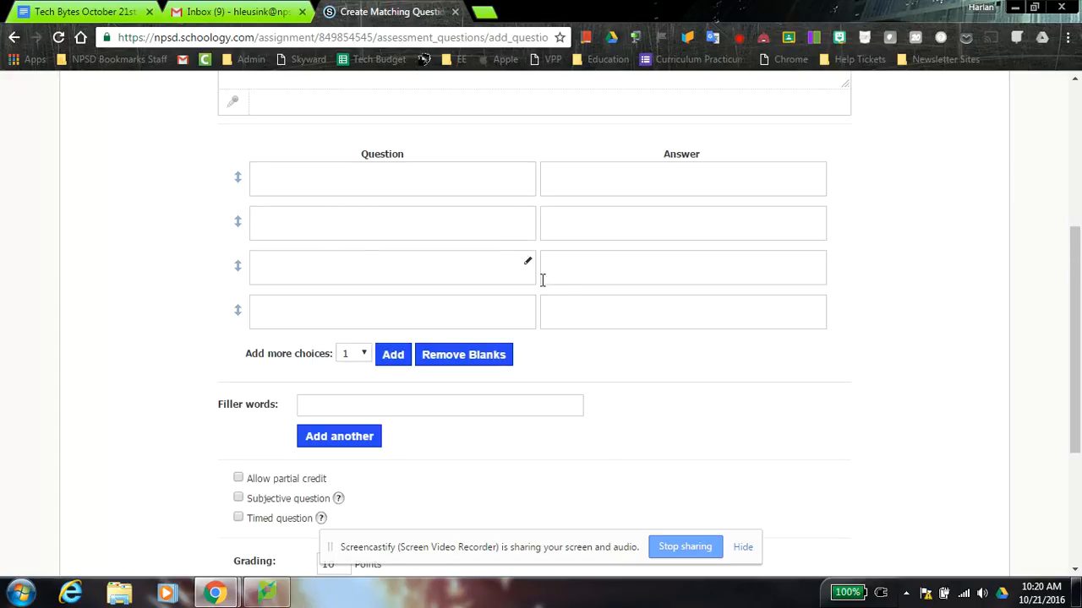
Step: Allow partial credit on the matching question and set its grading to 4 points
{"action": "scroll", "coordinate": [883, 347], "scroll_direction": "down", "scroll_amount": 1}
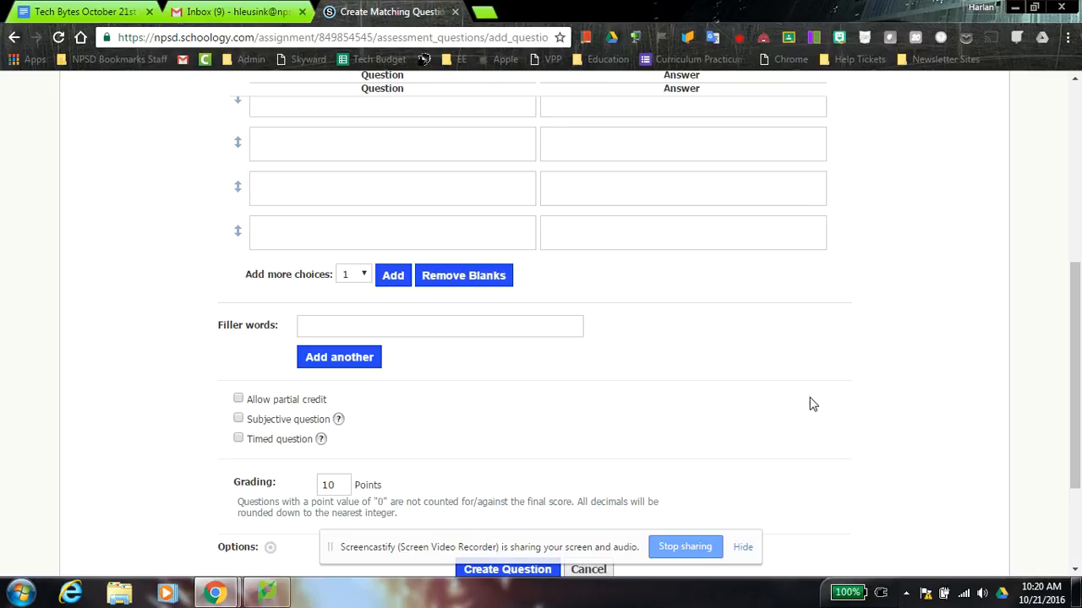
{"action": "scroll", "coordinate": [945, 282], "scroll_direction": "down", "scroll_amount": 1}
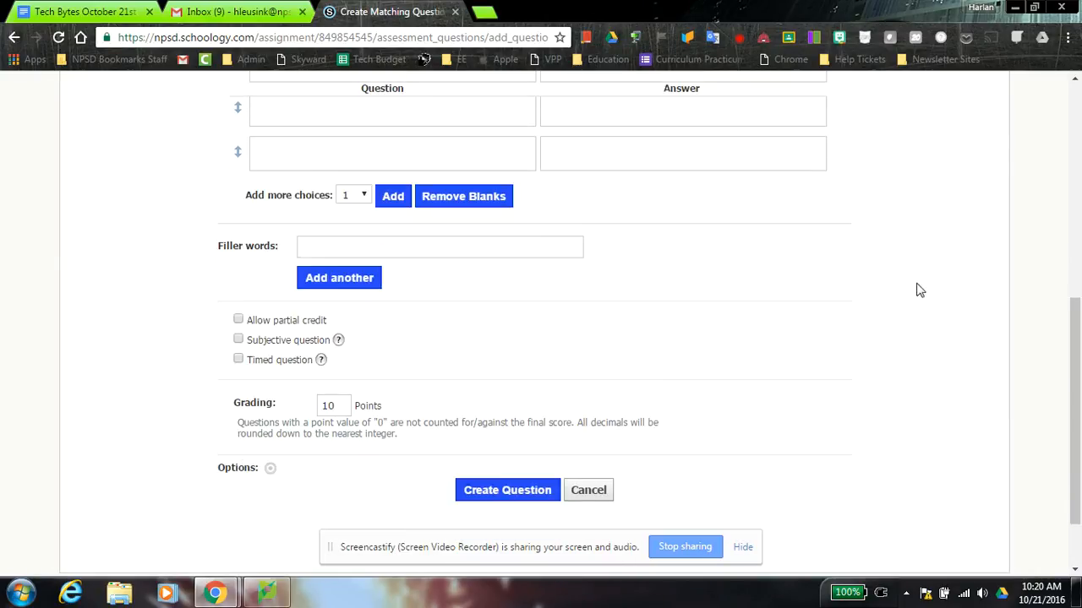
{"action": "left_click", "coordinate": [239, 320]}
{"action": "scroll", "coordinate": [502, 352], "scroll_direction": "up", "scroll_amount": 1}
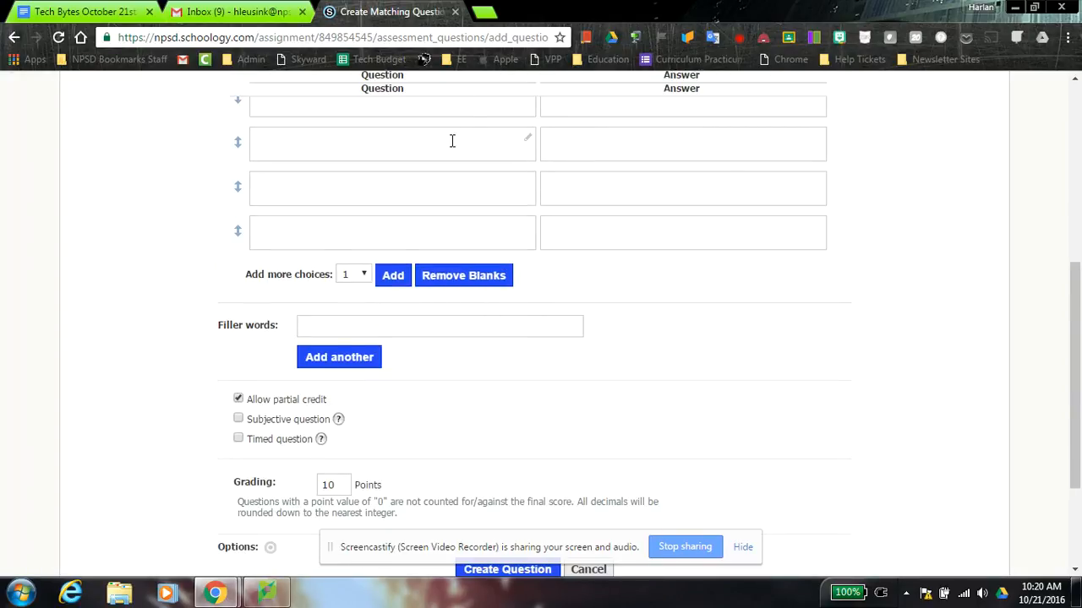
{"action": "scroll", "coordinate": [452, 141], "scroll_direction": "up", "scroll_amount": 1}
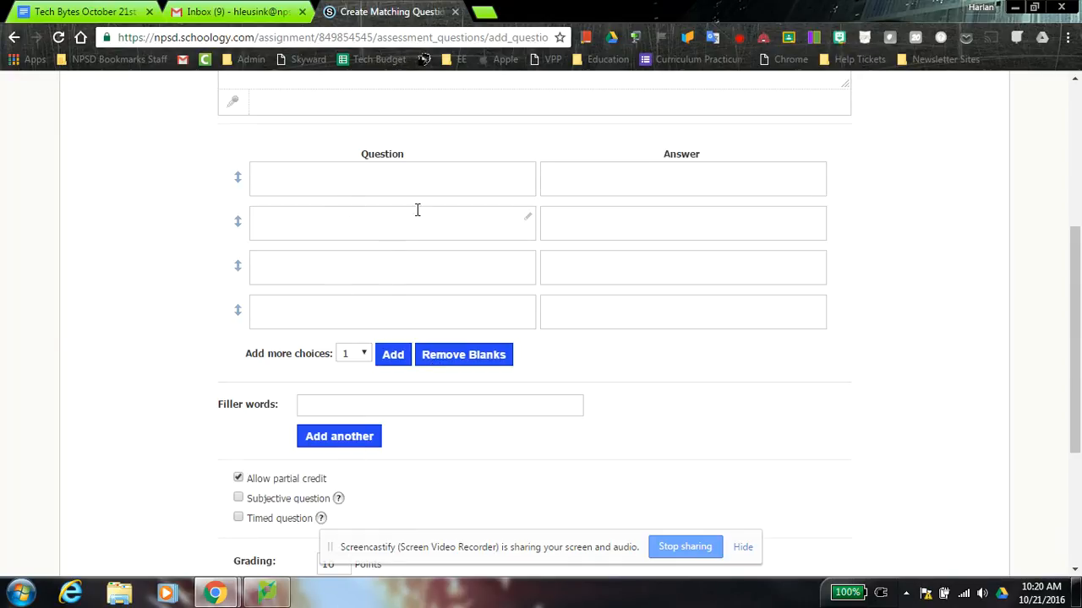
{"action": "scroll", "coordinate": [405, 143], "scroll_direction": "down", "scroll_amount": 1}
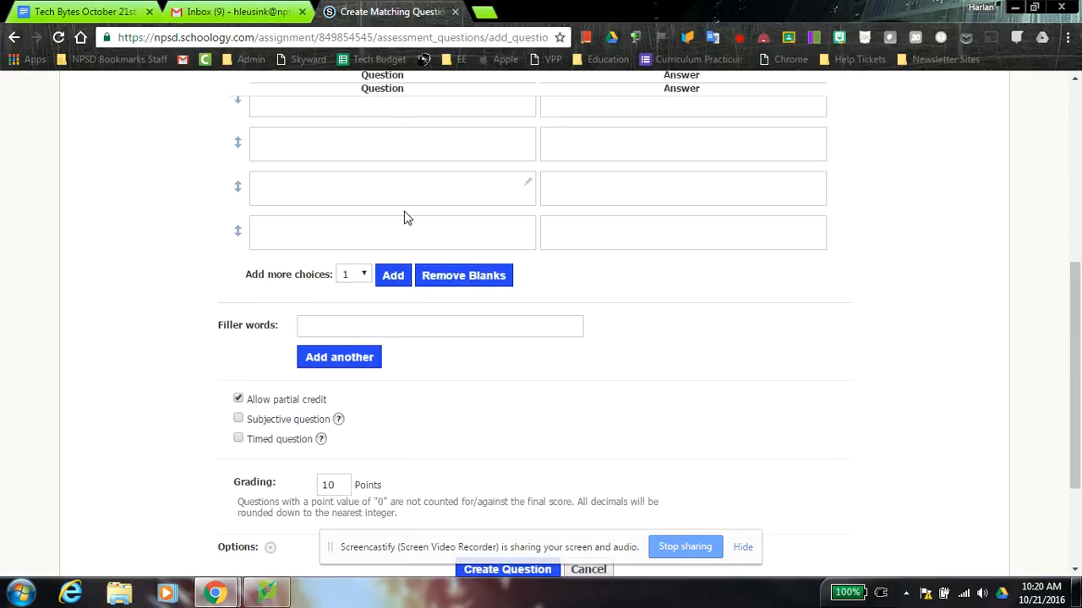
{"action": "scroll", "coordinate": [405, 195], "scroll_direction": "up", "scroll_amount": 1}
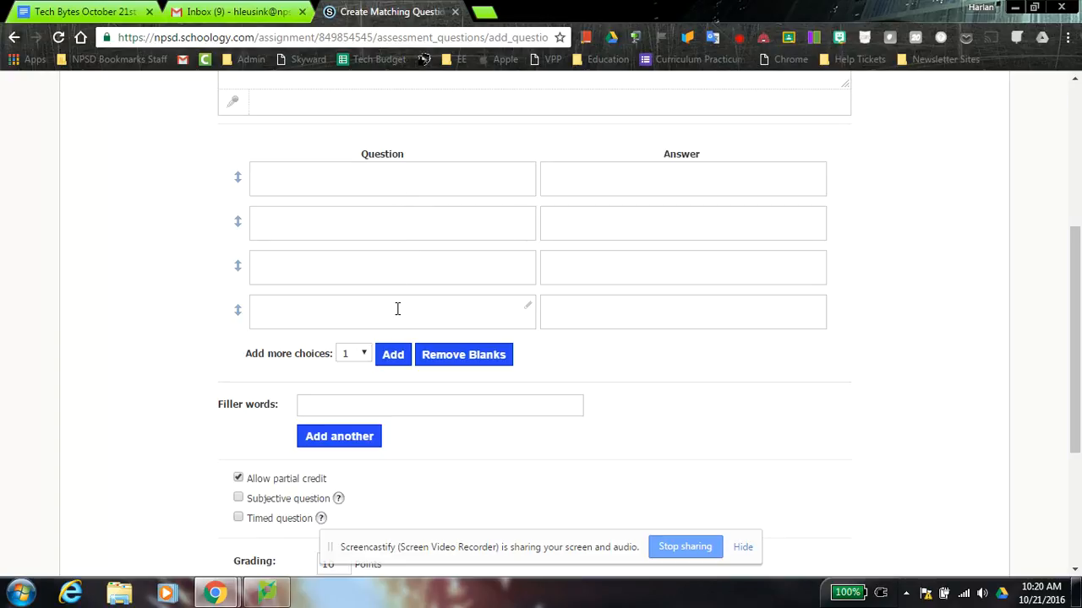
{"action": "scroll", "coordinate": [398, 311], "scroll_direction": "down", "scroll_amount": 2}
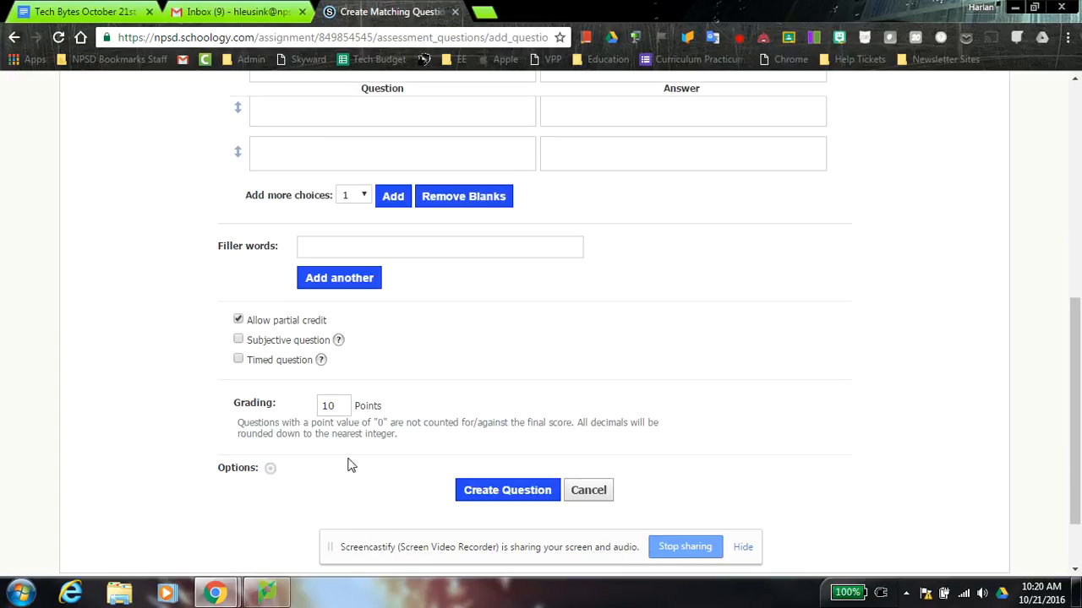
{"action": "left_click", "coordinate": [336, 405]}
{"action": "type", "text": "4"}
{"action": "scroll", "coordinate": [766, 284], "scroll_direction": "up", "scroll_amount": 1}
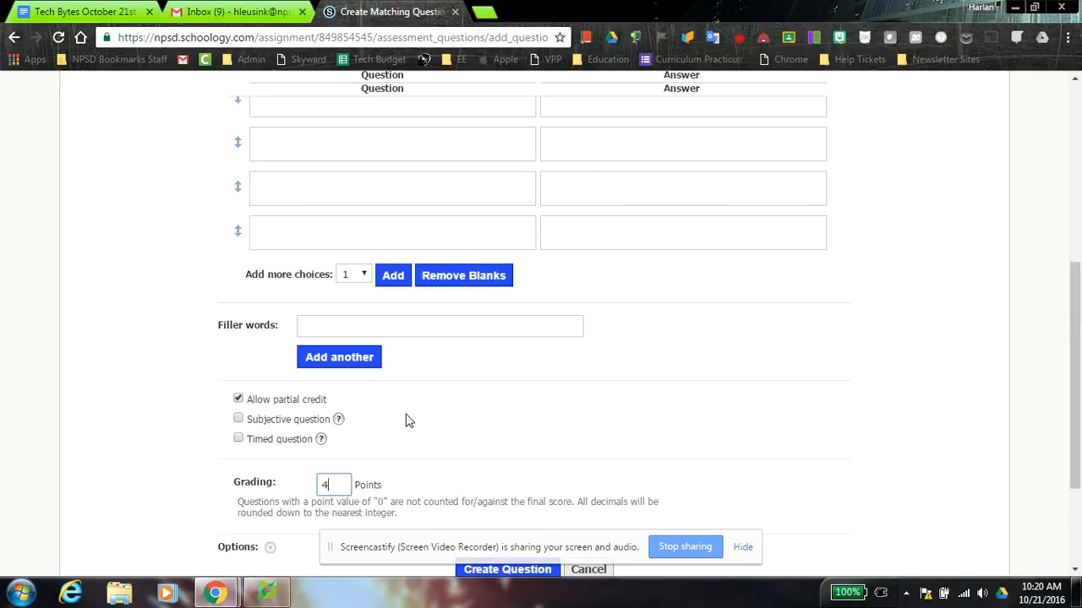
{"action": "scroll", "coordinate": [419, 415], "scroll_direction": "up", "scroll_amount": 1}
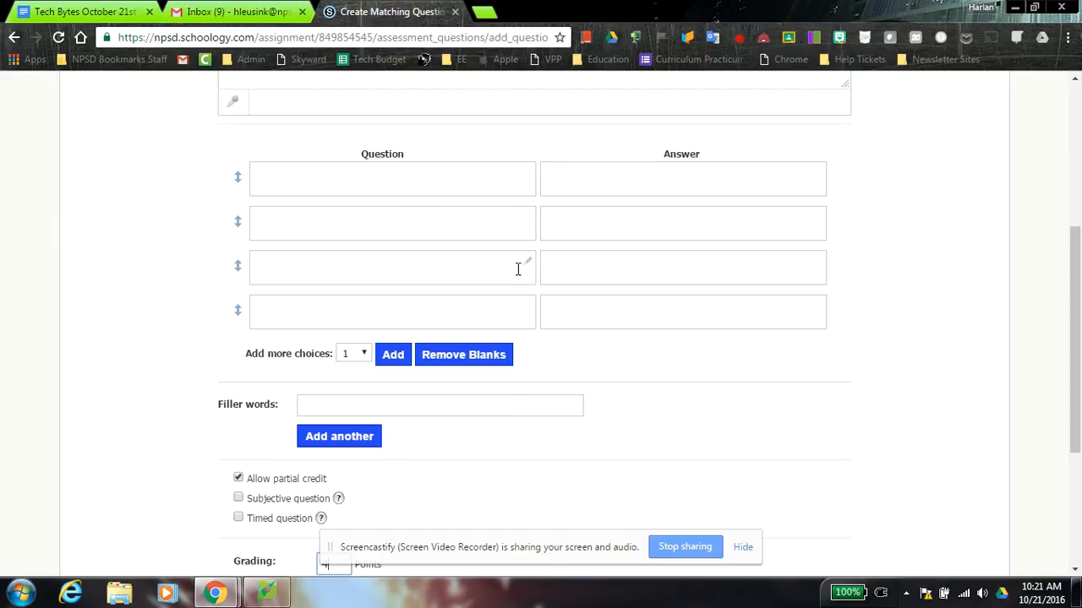
Step: Mark the matching question as subjective instead of allowing partial credit, and cancel the question
{"action": "scroll", "coordinate": [538, 374], "scroll_direction": "down", "scroll_amount": 1}
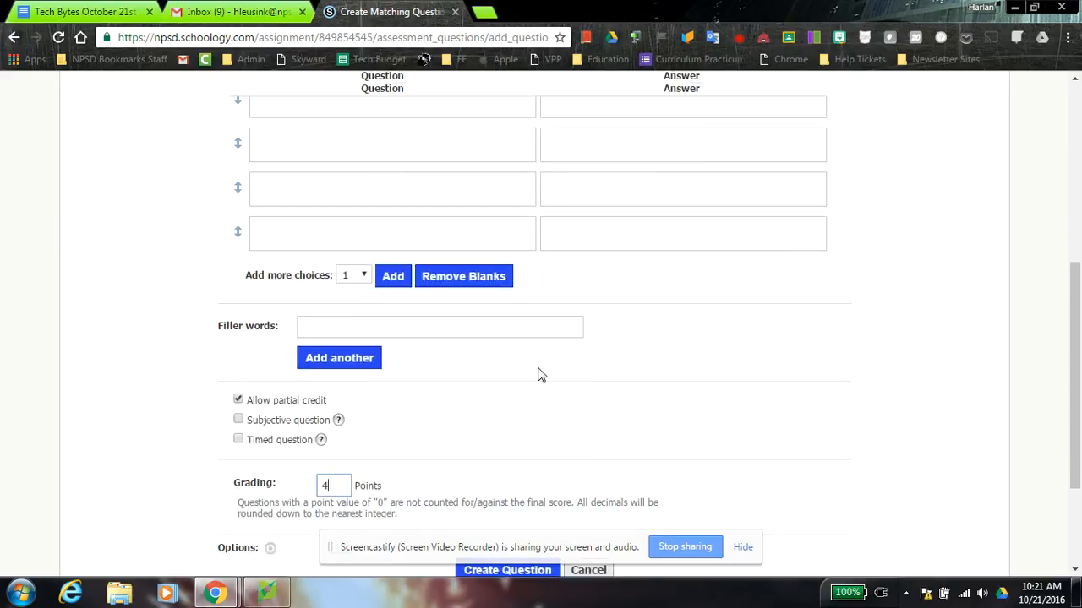
{"action": "left_click", "coordinate": [239, 399]}
{"action": "left_click", "coordinate": [239, 399]}
{"action": "left_click", "coordinate": [239, 418]}
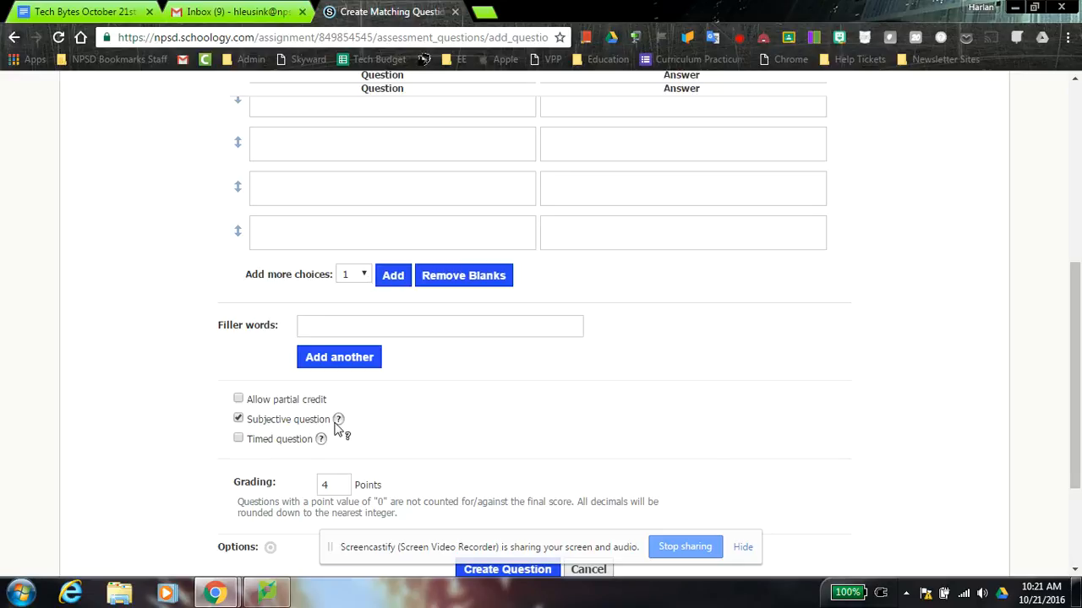
{"action": "scroll", "coordinate": [752, 291], "scroll_direction": "up", "scroll_amount": 1}
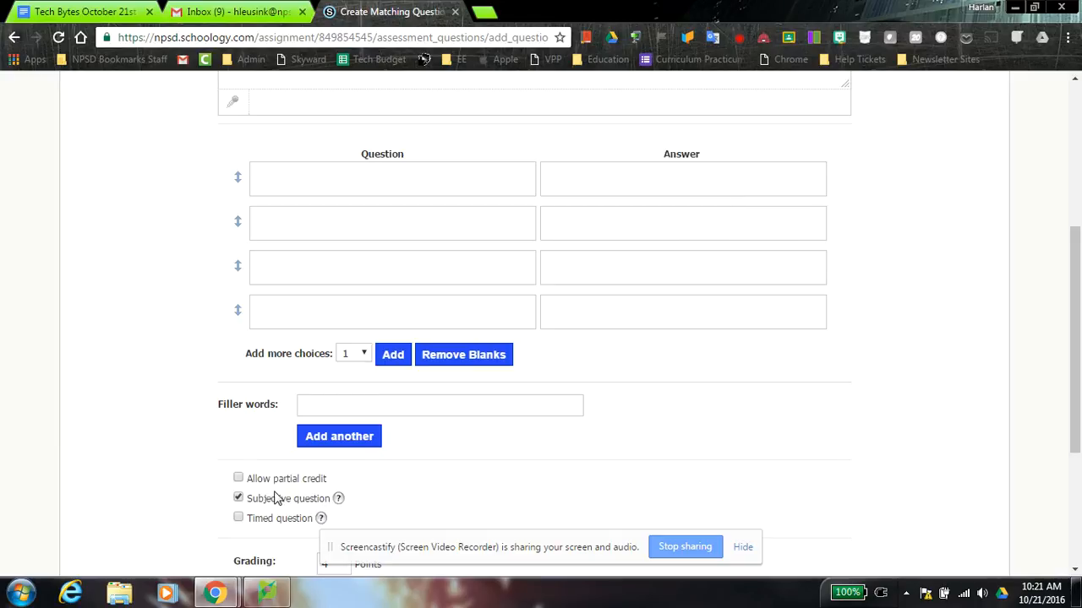
{"action": "scroll", "coordinate": [161, 443], "scroll_direction": "up", "scroll_amount": 1}
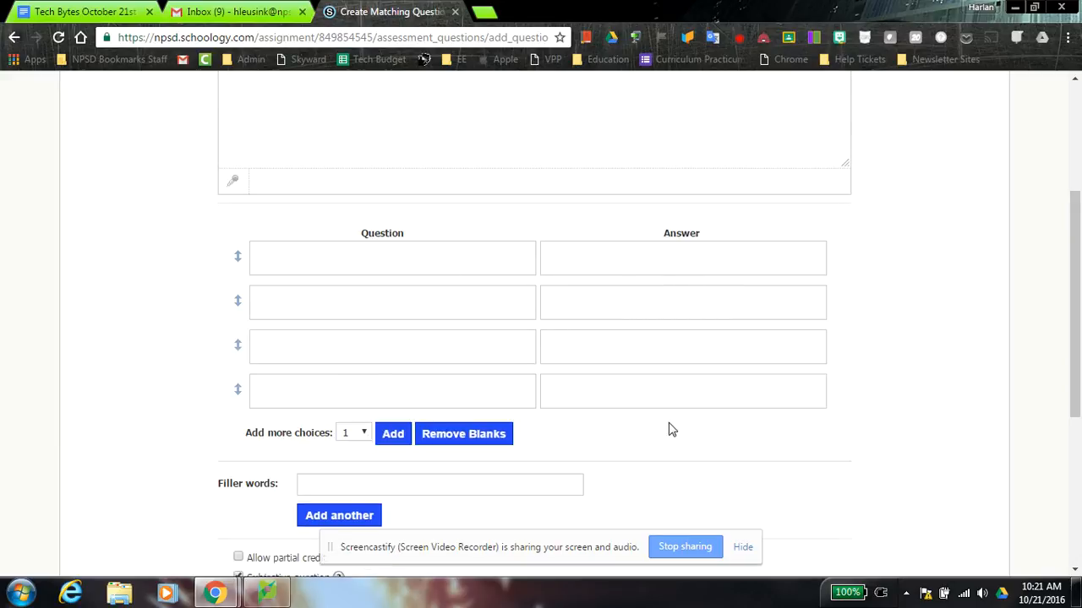
{"action": "scroll", "coordinate": [684, 388], "scroll_direction": "down", "scroll_amount": 2}
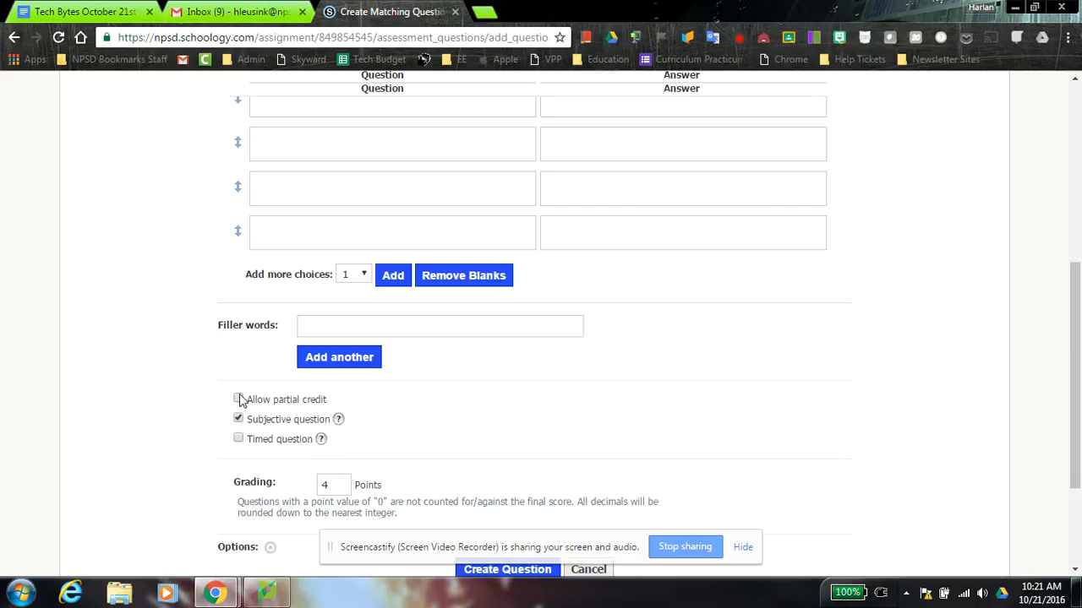
{"action": "scroll", "coordinate": [271, 435], "scroll_direction": "down", "scroll_amount": 1}
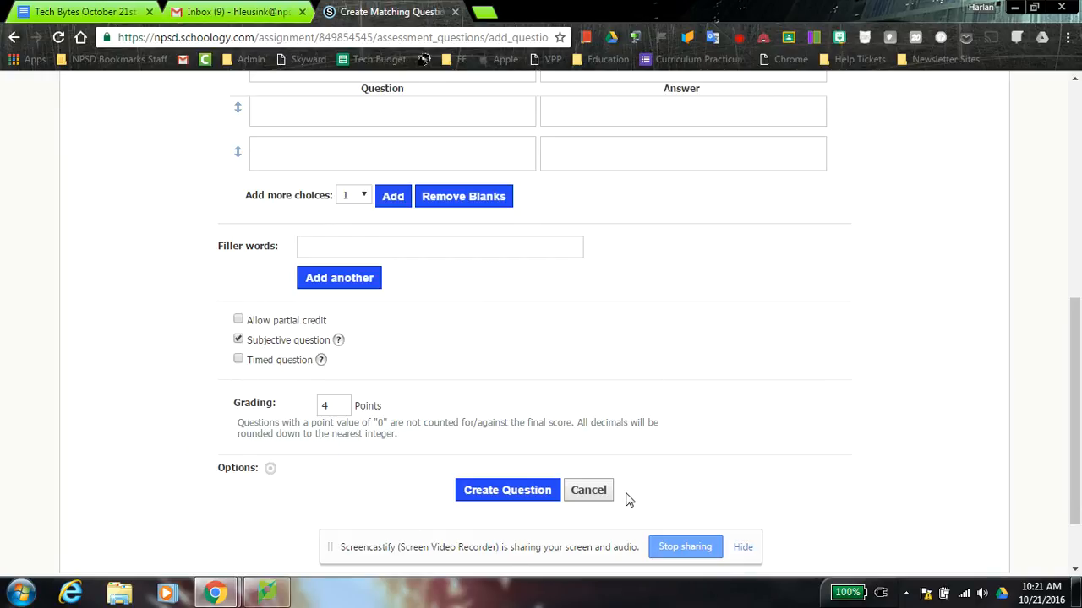
{"action": "left_click", "coordinate": [595, 491]}
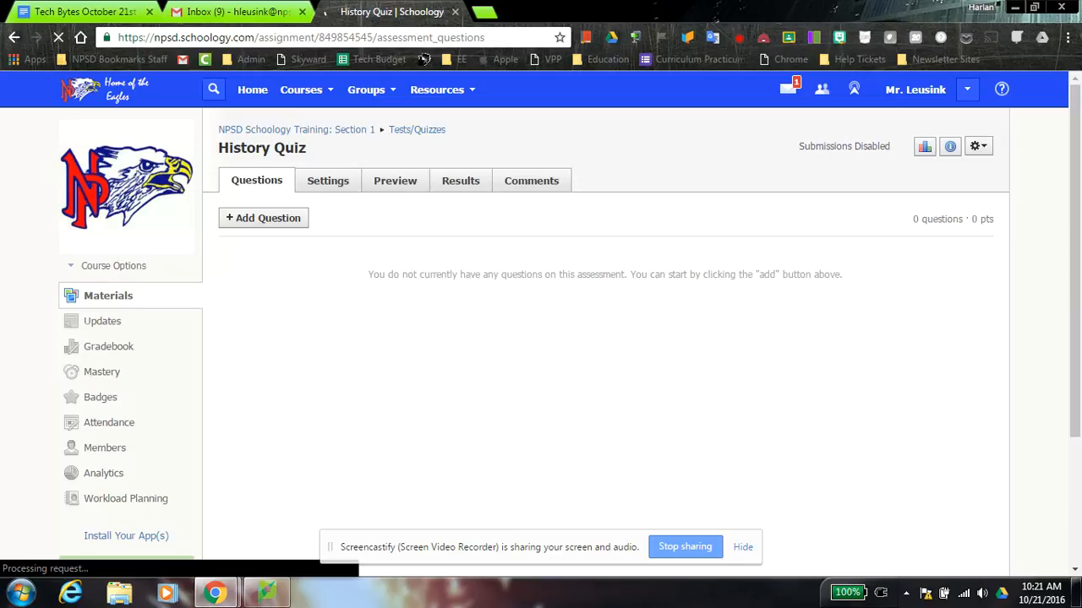
Step: Open the History Quiz settings and set Submissions to Enable
{"action": "left_click", "coordinate": [256, 221]}
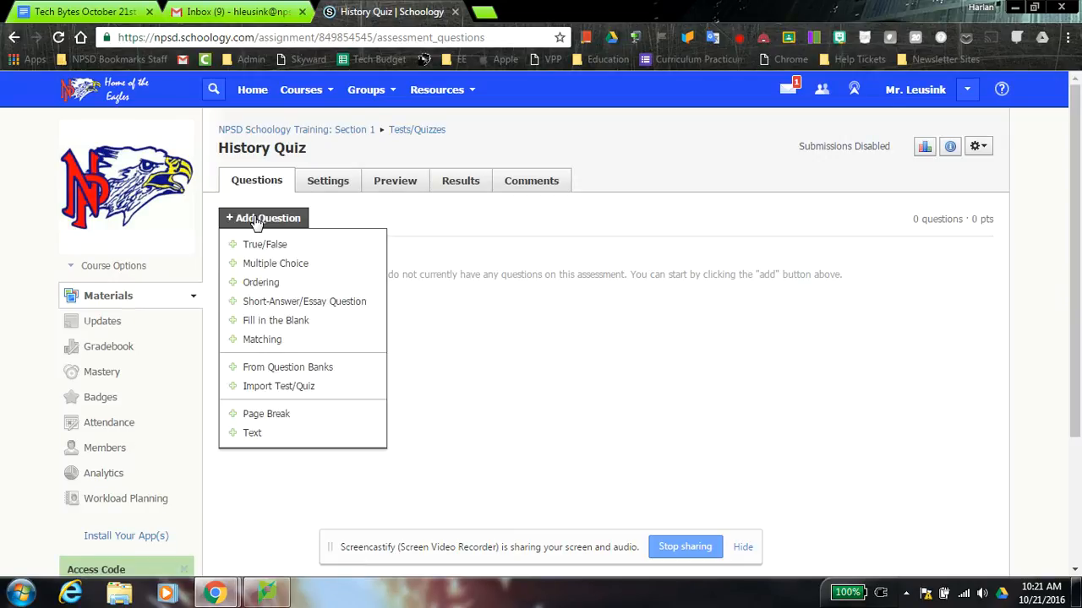
{"action": "left_click", "coordinate": [327, 184]}
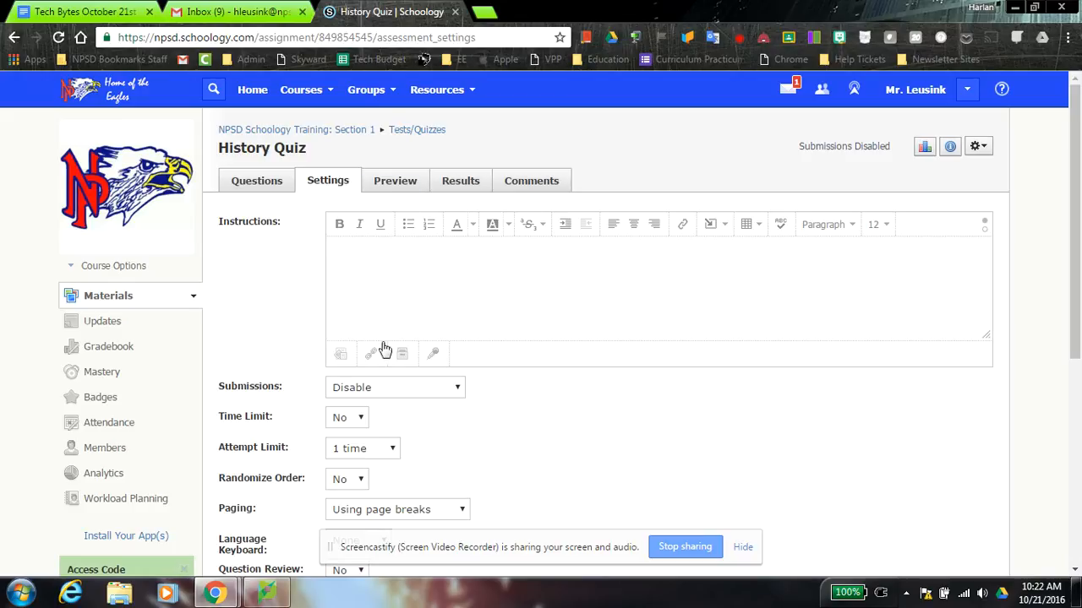
{"action": "scroll", "coordinate": [752, 405], "scroll_direction": "down", "scroll_amount": 1}
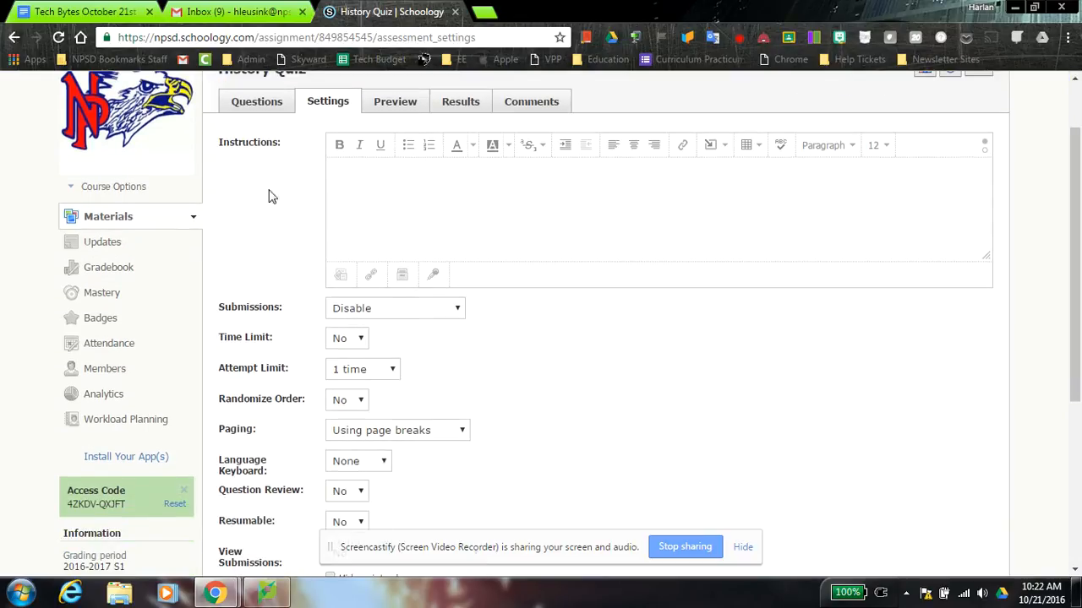
{"action": "left_click", "coordinate": [445, 310]}
{"action": "left_click", "coordinate": [371, 327]}
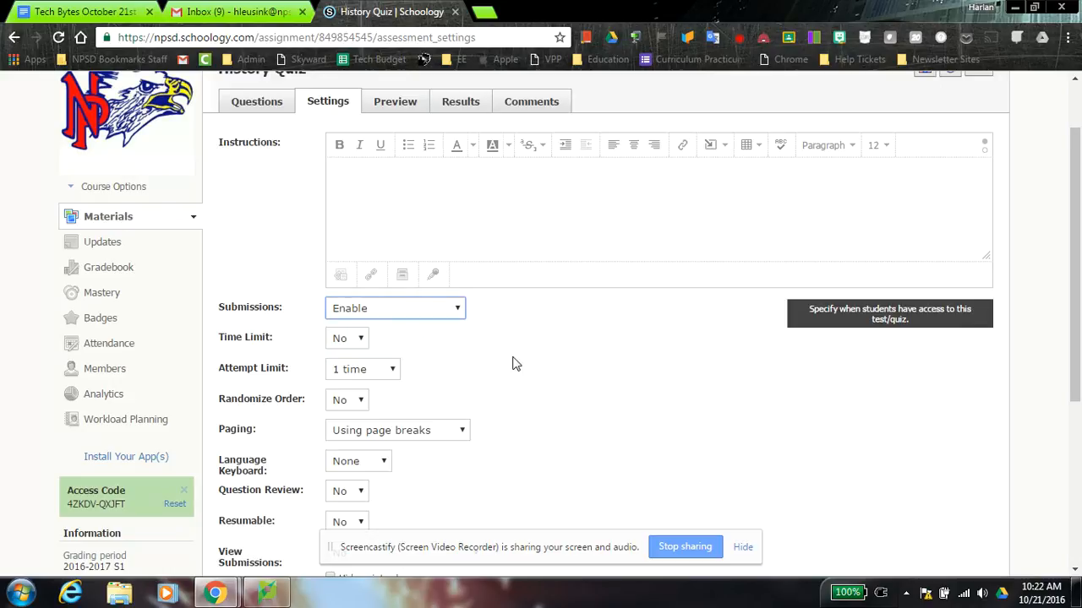
Step: Try the "Enable from... until..." option for Submissions and switch back to Enable
{"action": "scroll", "coordinate": [524, 370], "scroll_direction": "down", "scroll_amount": 1}
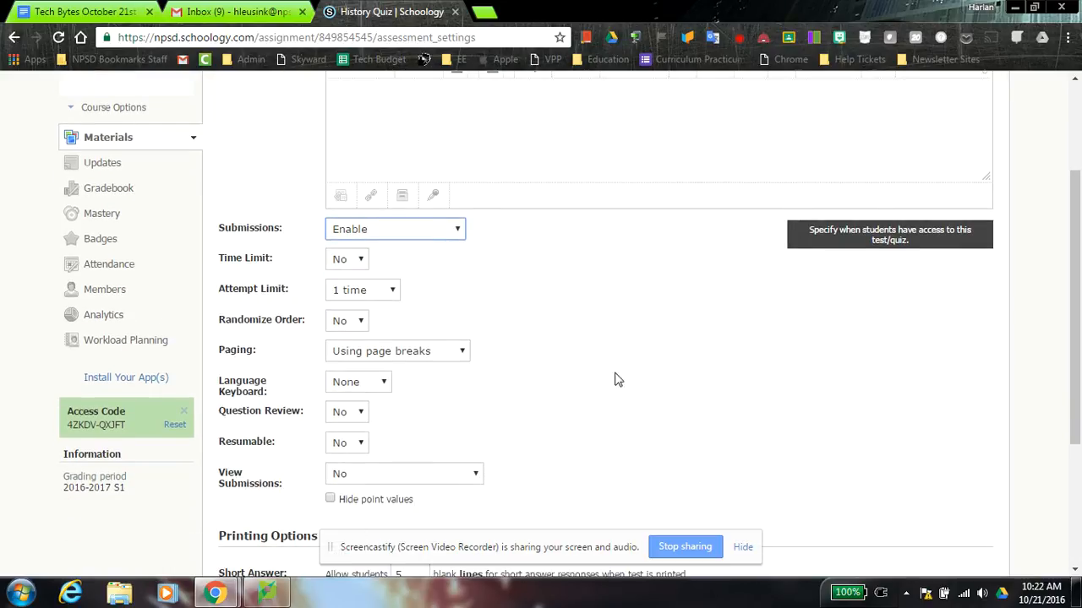
{"action": "left_click", "coordinate": [462, 232]}
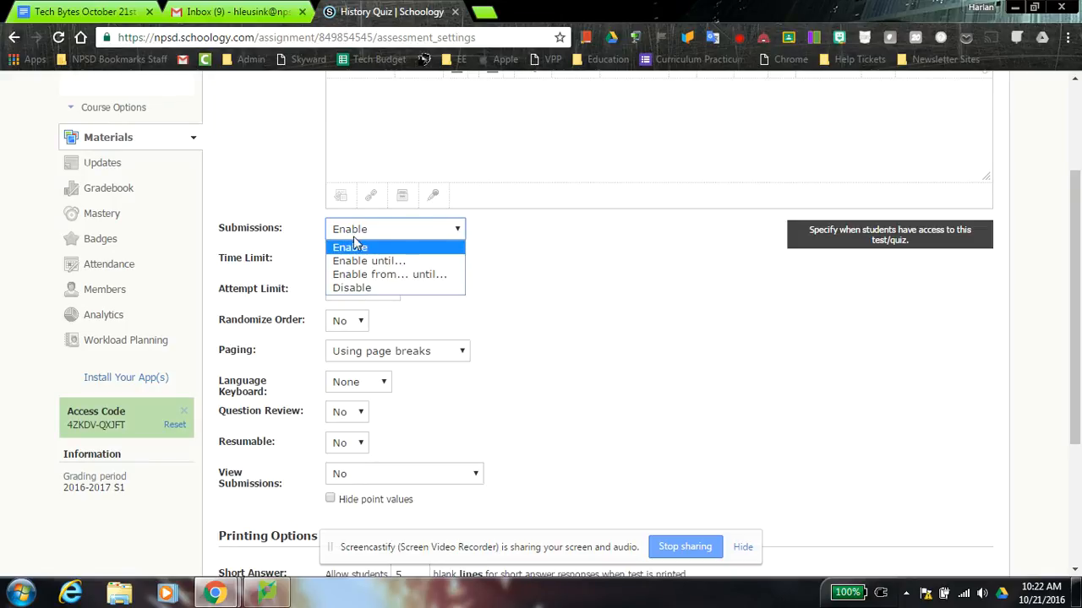
{"action": "left_click", "coordinate": [382, 278]}
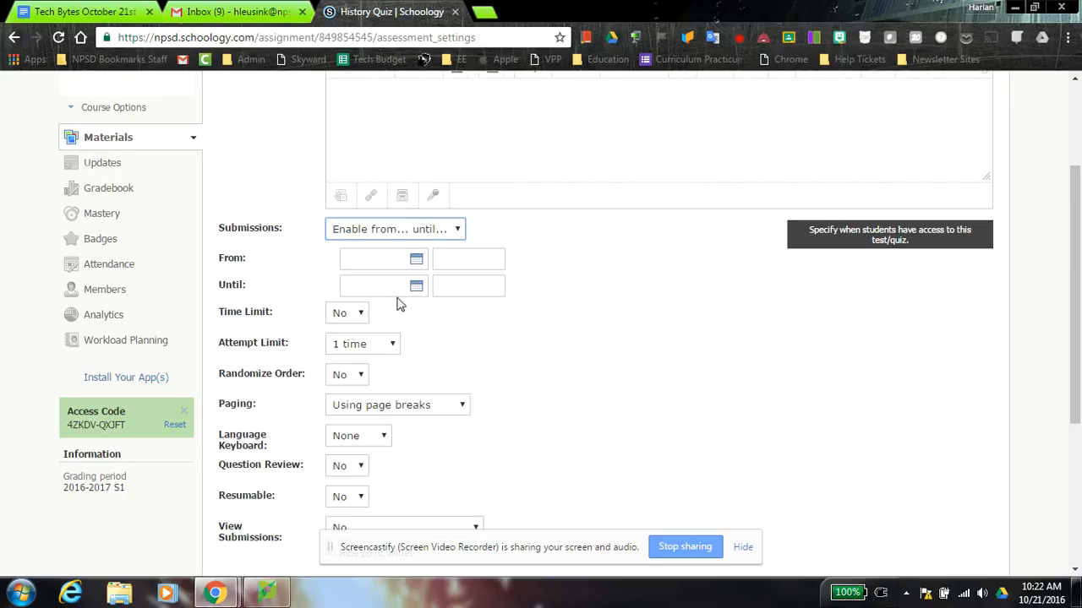
{"action": "left_click", "coordinate": [452, 237]}
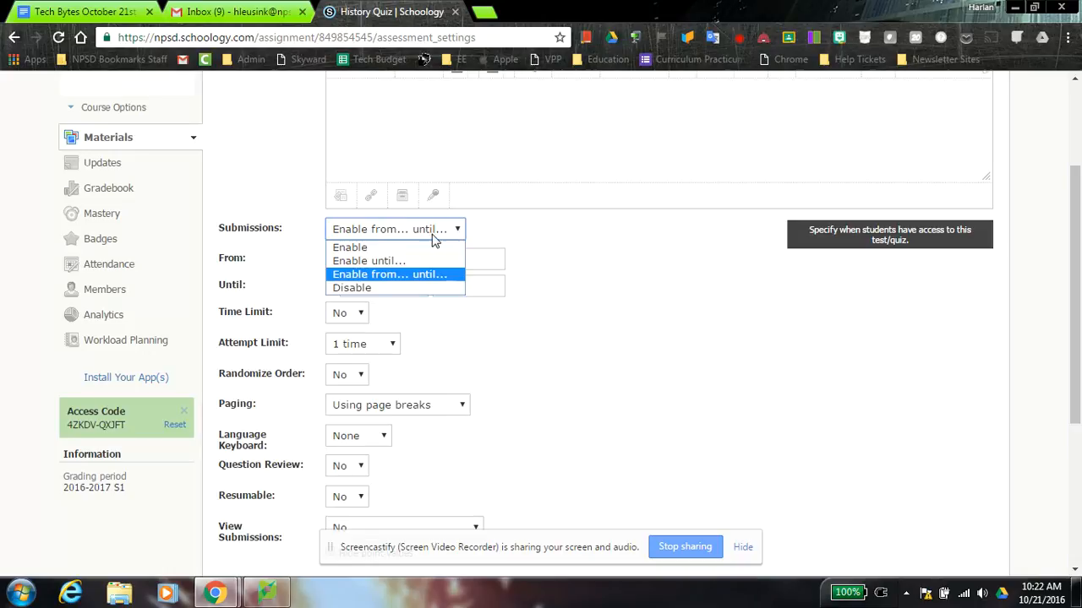
{"action": "left_click", "coordinate": [356, 249]}
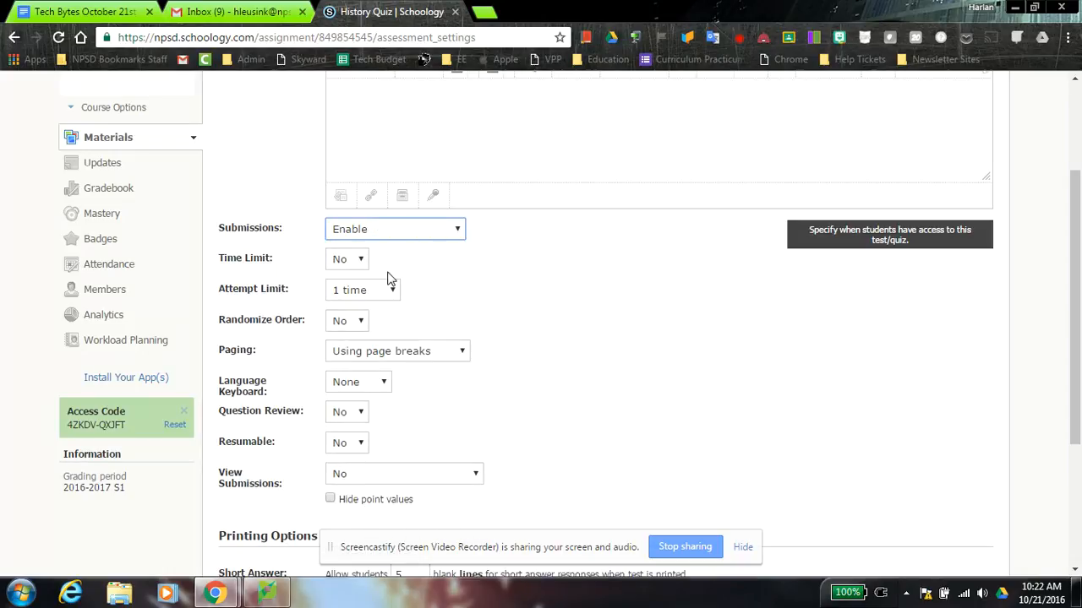
Step: Review the available Attempt Limit choices in the quiz settings without changing the limit
{"action": "scroll", "coordinate": [445, 284], "scroll_direction": "down", "scroll_amount": 1}
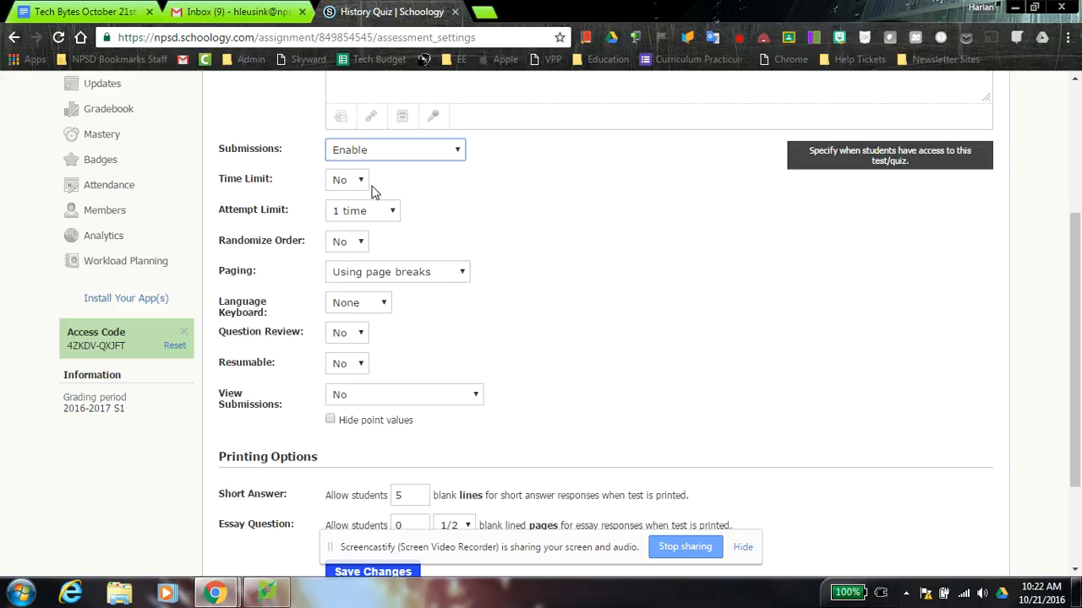
{"action": "left_click", "coordinate": [393, 213]}
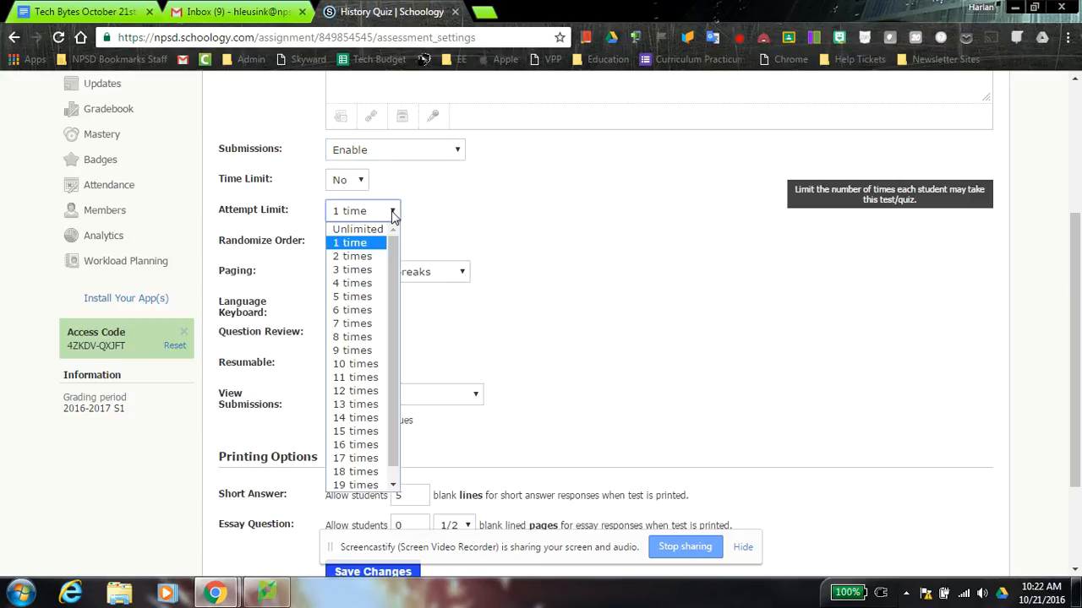
{"action": "left_click_drag", "start_coordinate": [393, 263], "coordinate": [395, 274]}
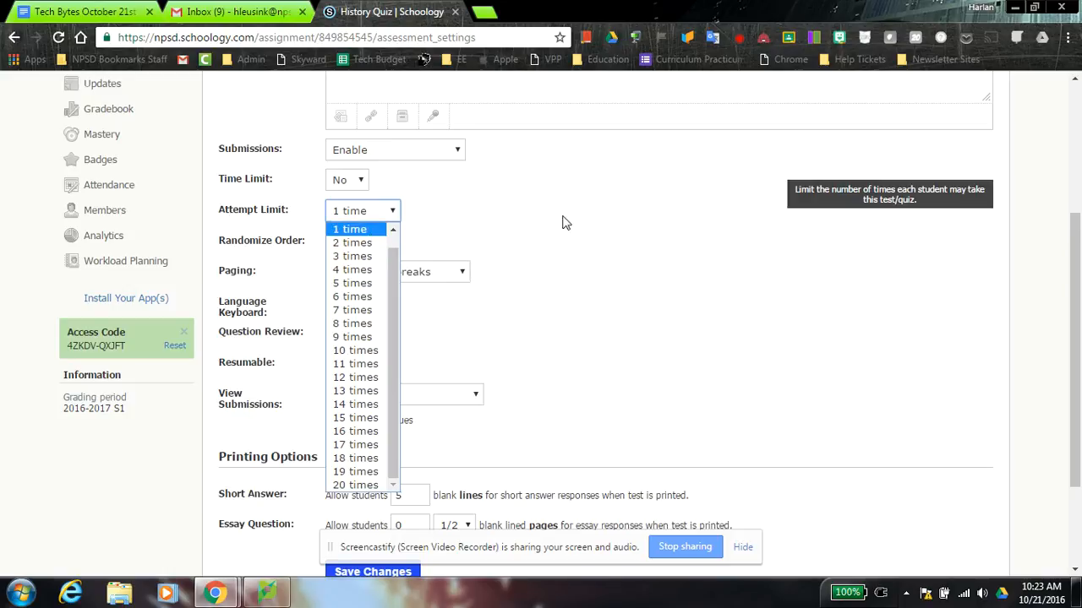
{"action": "left_click", "coordinate": [452, 234]}
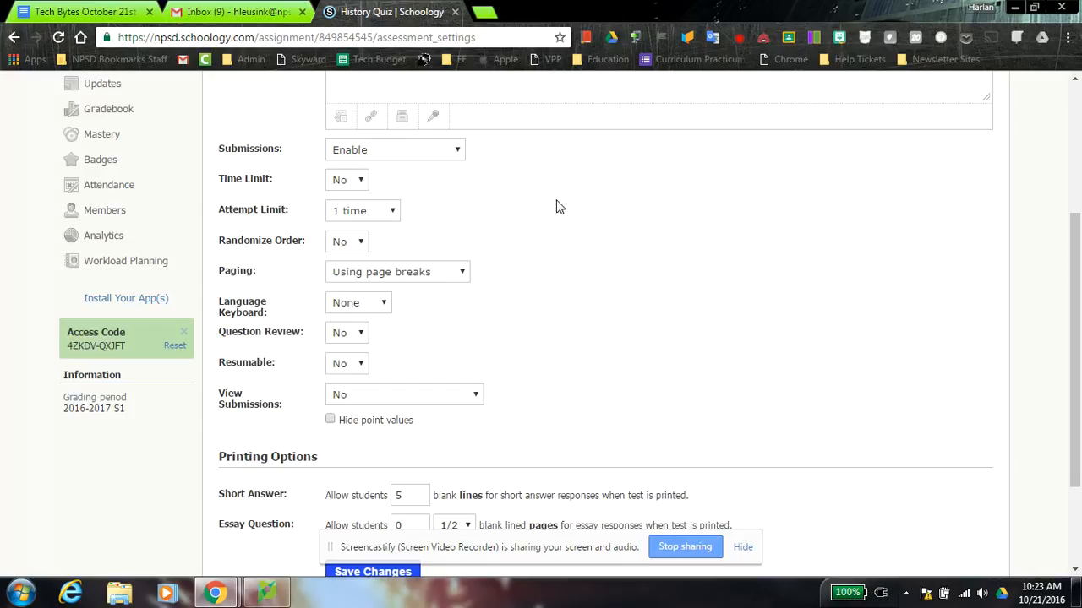
Step: Review the Randomize Order and Paging choices in the quiz settings, leaving both as they are
{"action": "scroll", "coordinate": [558, 207], "scroll_direction": "down", "scroll_amount": 2}
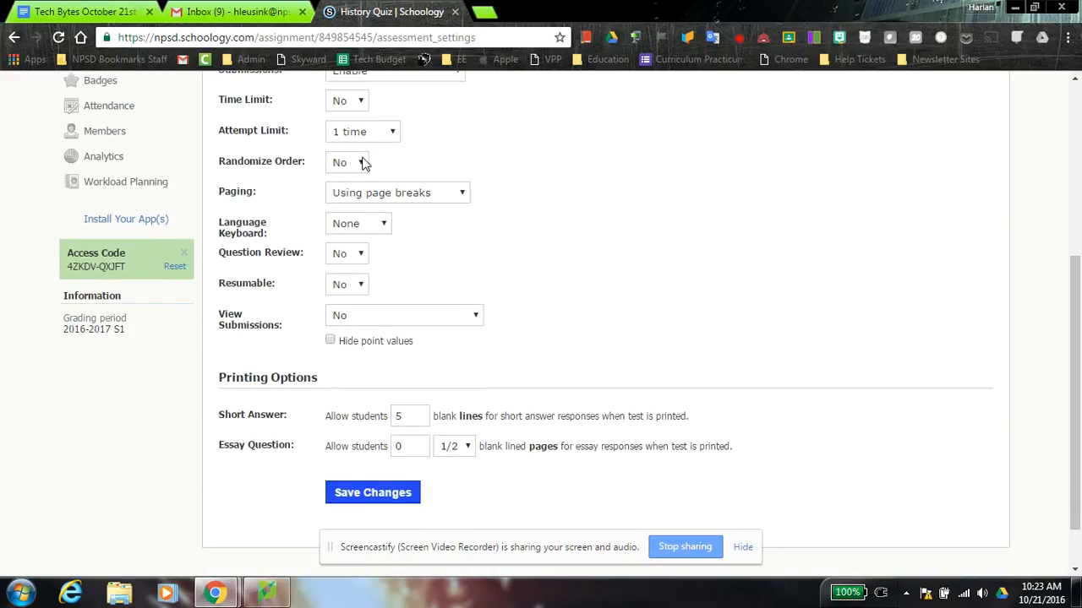
{"action": "left_click", "coordinate": [338, 166]}
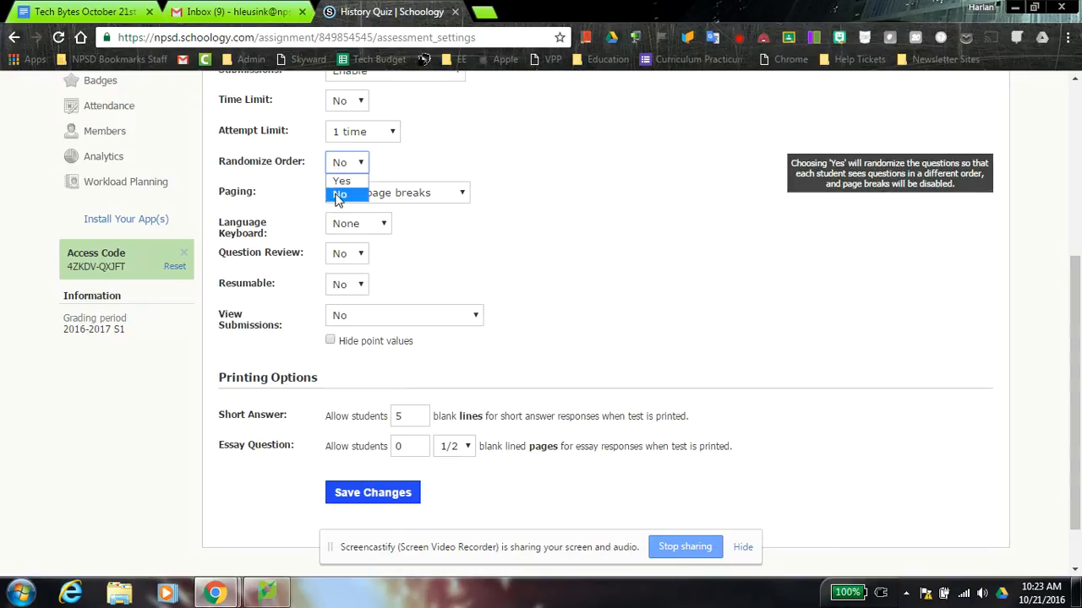
{"action": "left_click", "coordinate": [429, 162]}
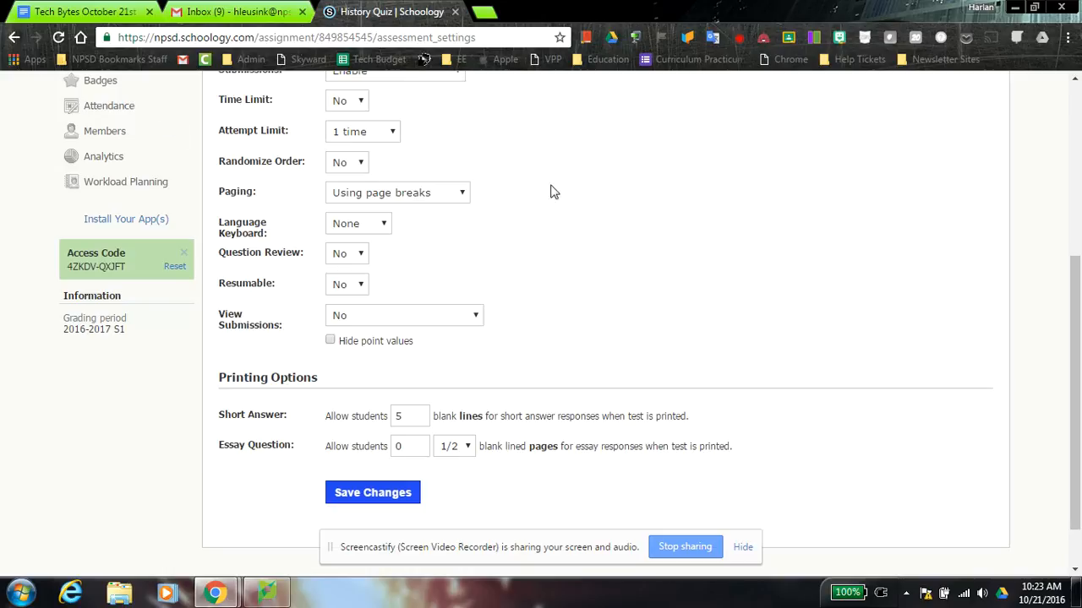
{"action": "left_click", "coordinate": [441, 193]}
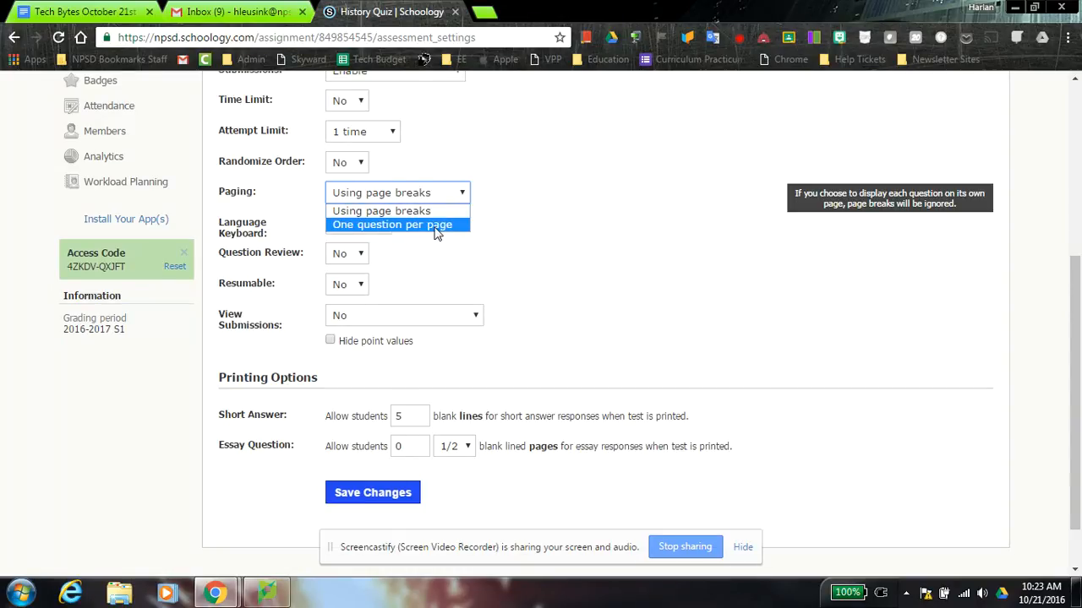
{"action": "left_click", "coordinate": [511, 191]}
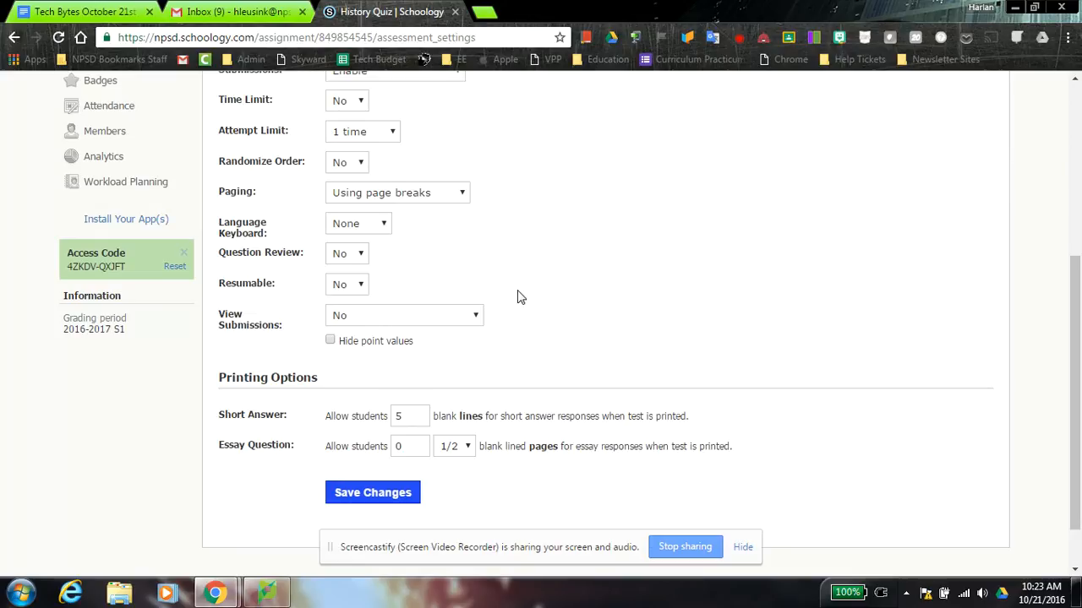
Step: Set both Question Review and Resumable to Yes in the quiz settings
{"action": "scroll", "coordinate": [498, 262], "scroll_direction": "down", "scroll_amount": 2}
{"action": "left_click", "coordinate": [351, 194]}
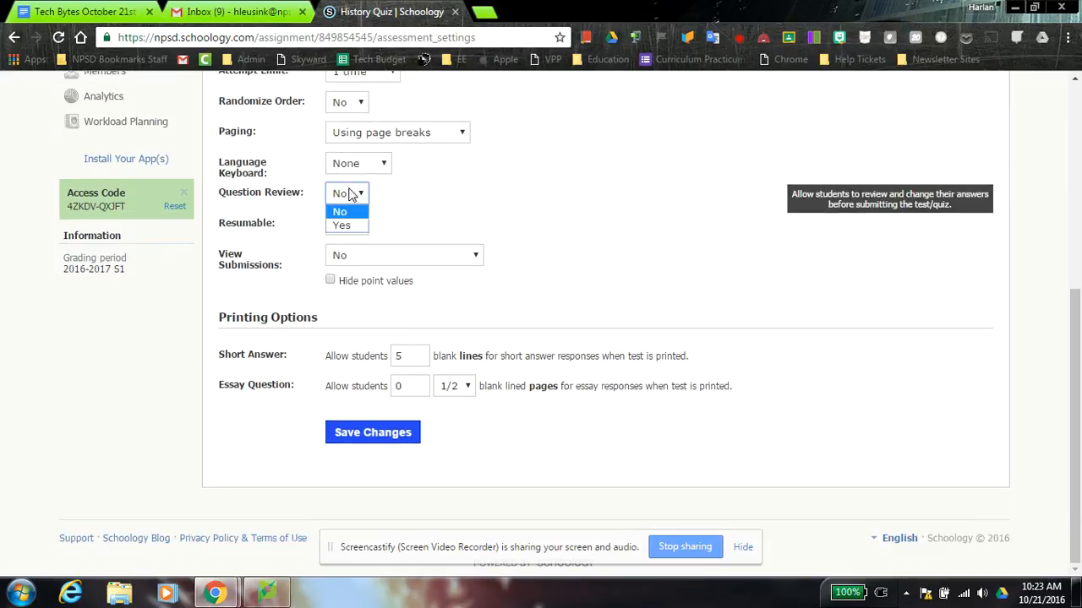
{"action": "left_click", "coordinate": [342, 225]}
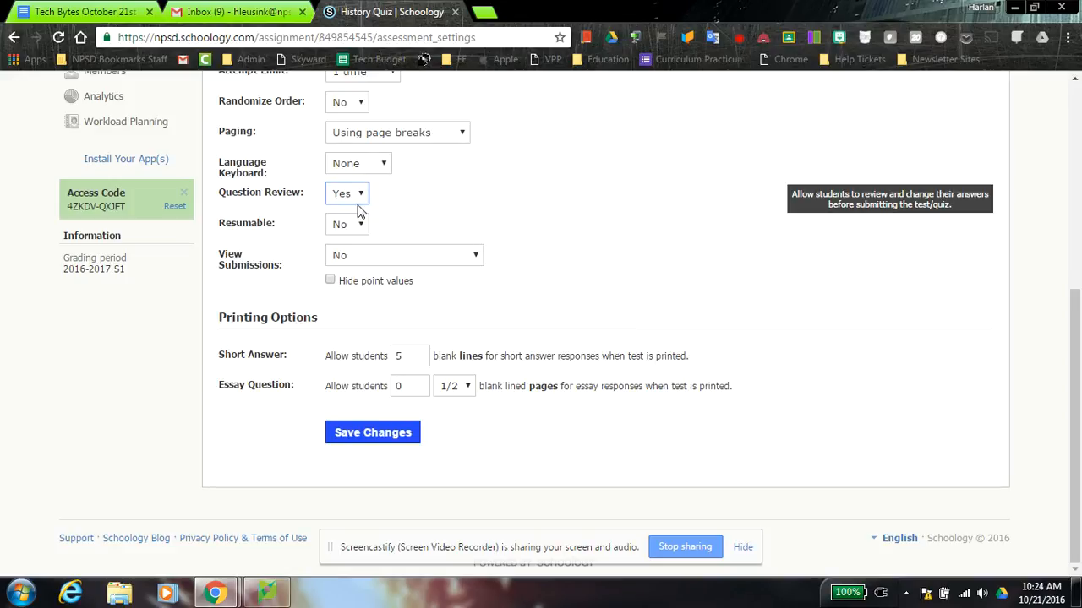
{"action": "left_click", "coordinate": [358, 227]}
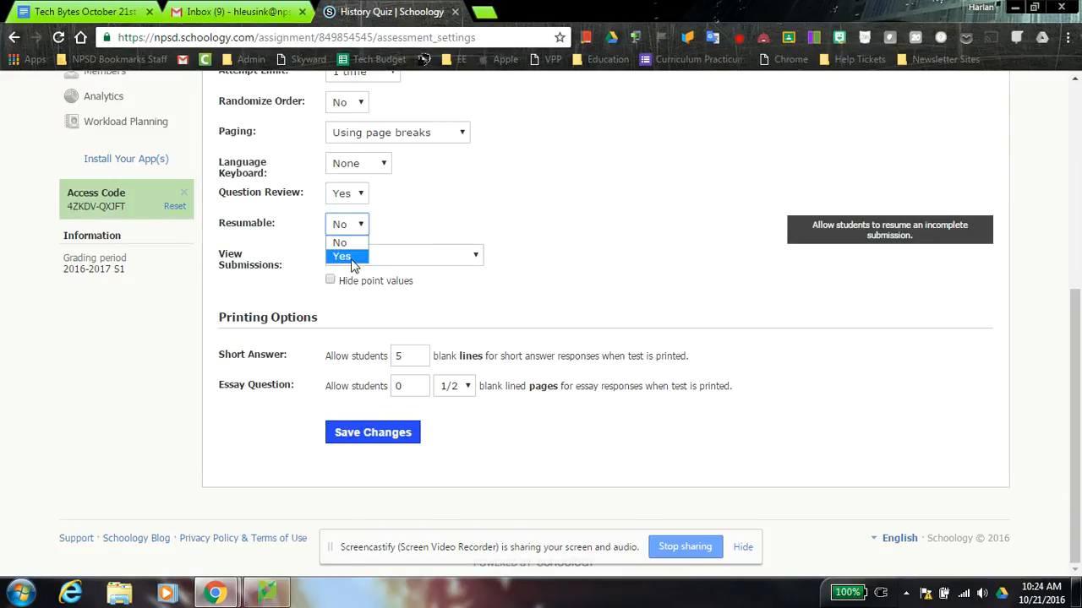
{"action": "left_click", "coordinate": [344, 257]}
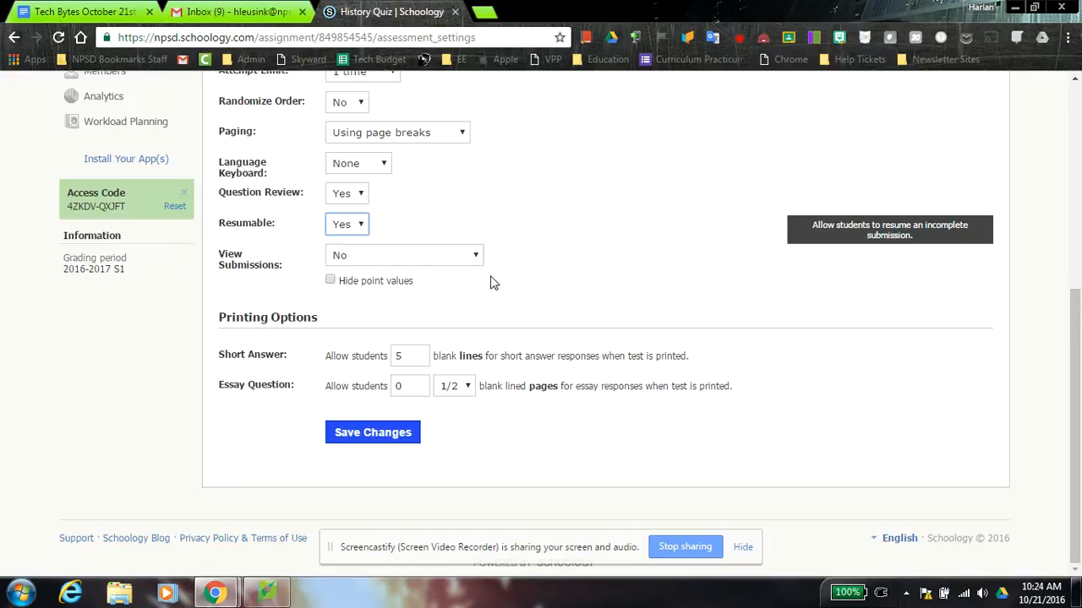
Step: Review the View Submissions choices and set the option to Yes
{"action": "left_click", "coordinate": [476, 256]}
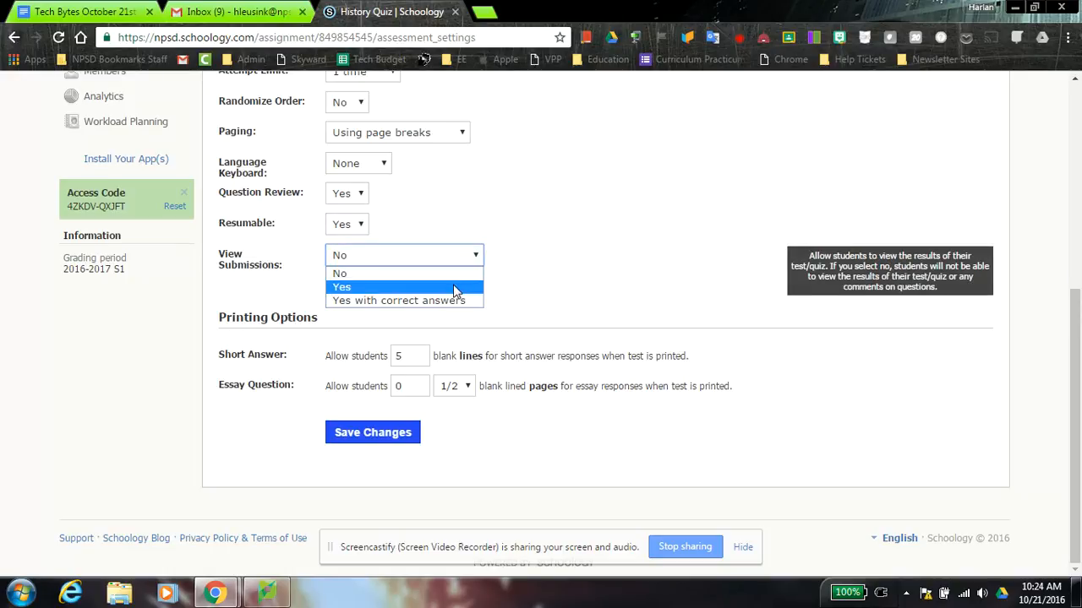
{"action": "left_click", "coordinate": [345, 278]}
{"action": "left_click", "coordinate": [362, 258]}
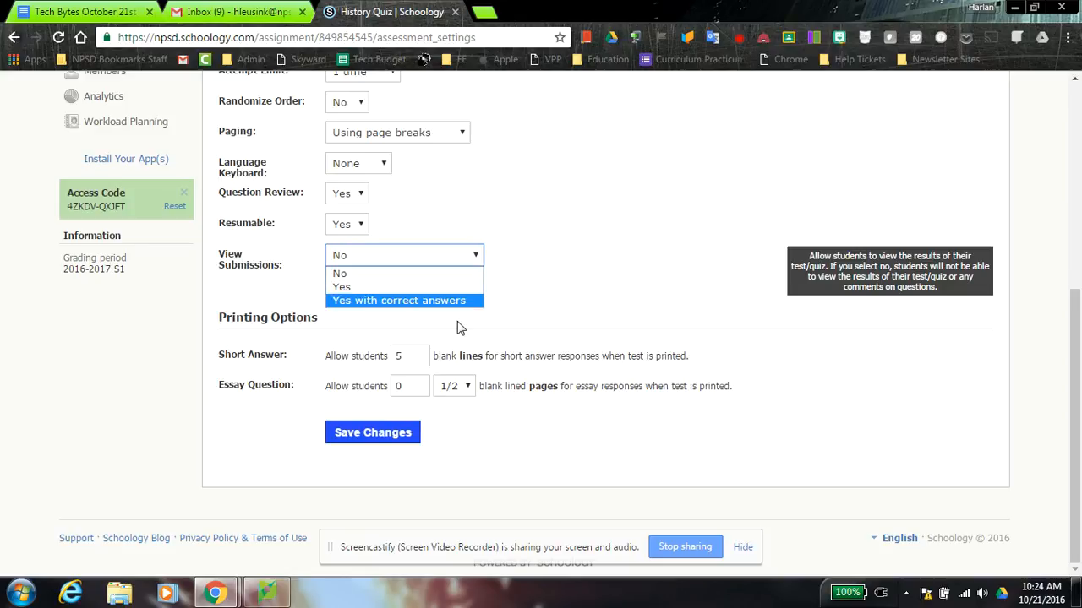
{"action": "left_click", "coordinate": [368, 274]}
{"action": "left_click", "coordinate": [366, 259]}
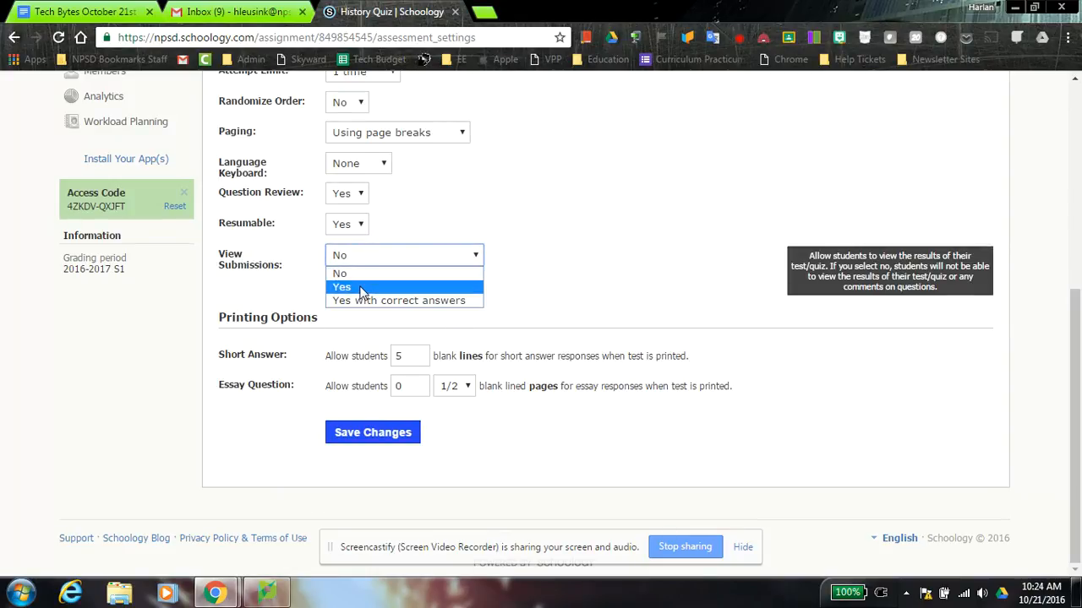
{"action": "left_click", "coordinate": [361, 287]}
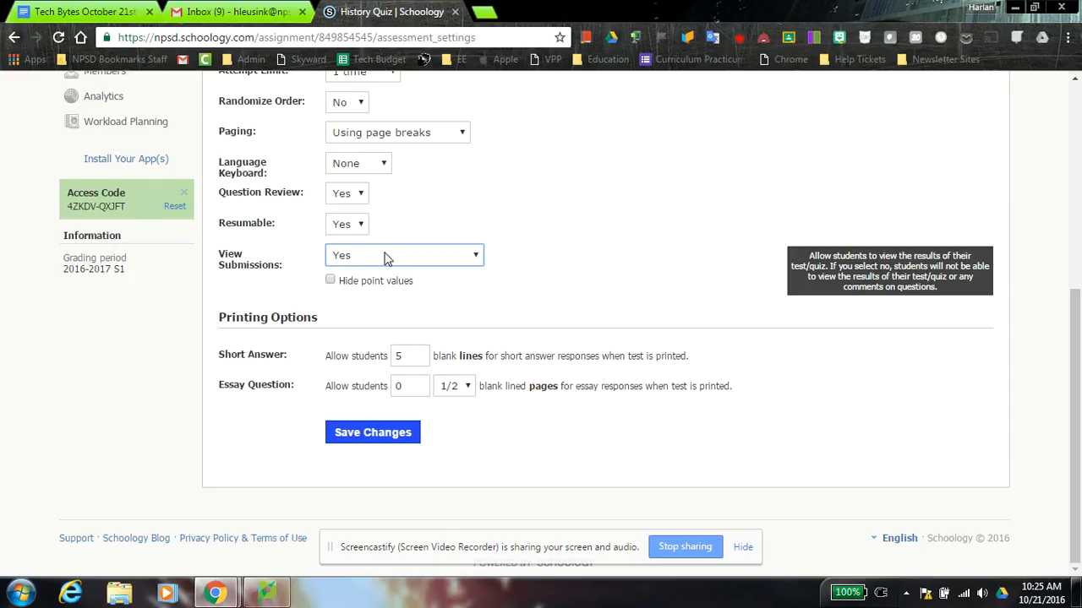
Step: Try the "Yes with correct answers" option for View Submissions and switch back to Yes
{"action": "left_click", "coordinate": [418, 255]}
{"action": "left_click", "coordinate": [368, 302]}
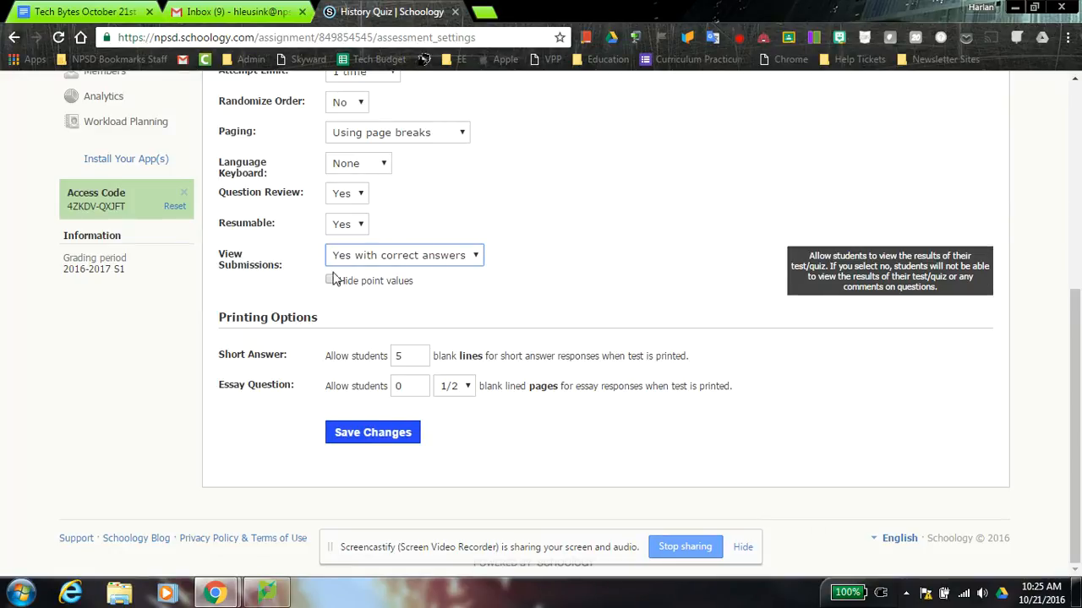
{"action": "left_click", "coordinate": [468, 267]}
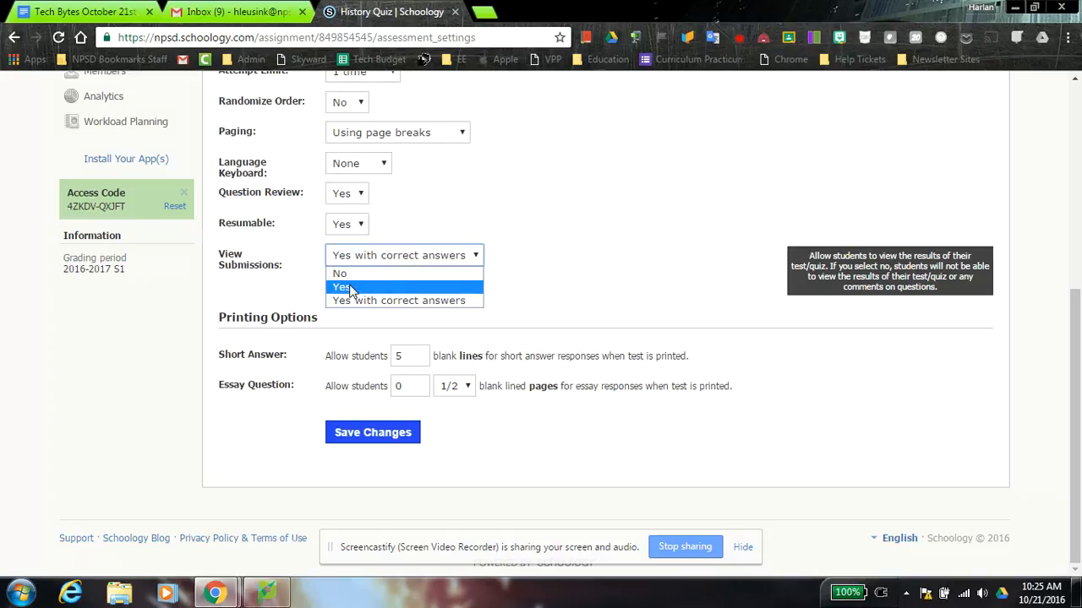
{"action": "left_click", "coordinate": [515, 306]}
{"action": "left_click", "coordinate": [437, 255]}
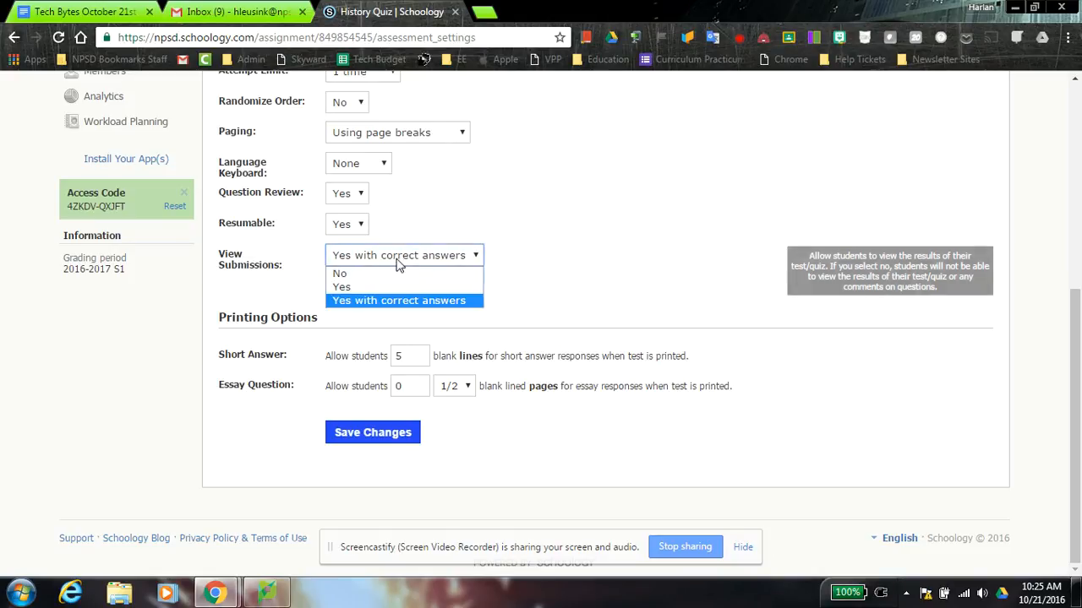
{"action": "left_click", "coordinate": [356, 288]}
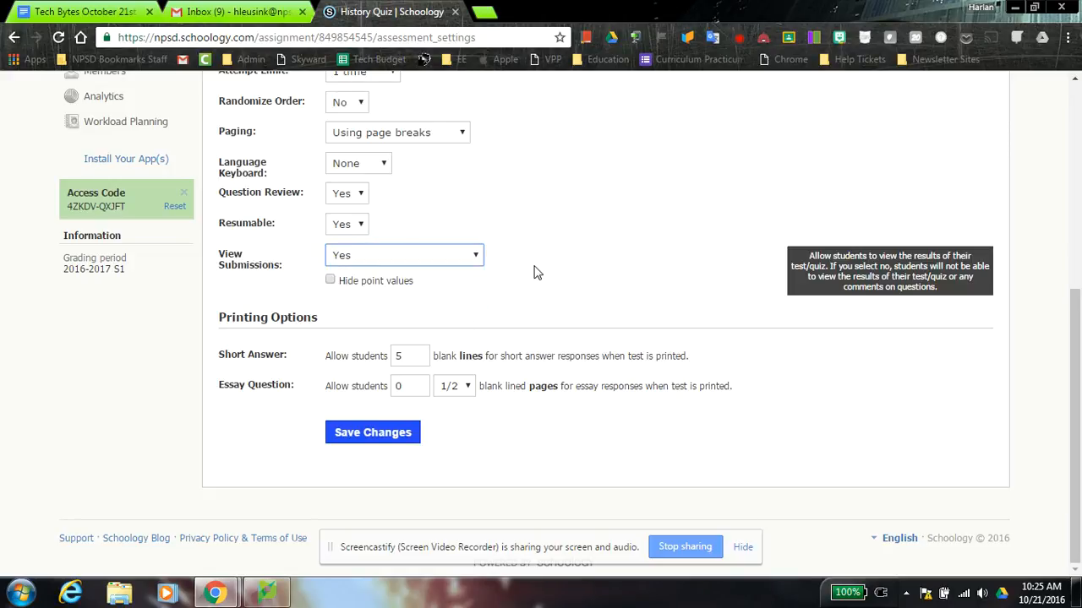
Step: Set Randomize Order to Yes in the quiz settings
{"action": "scroll", "coordinate": [534, 272], "scroll_direction": "up", "scroll_amount": 3}
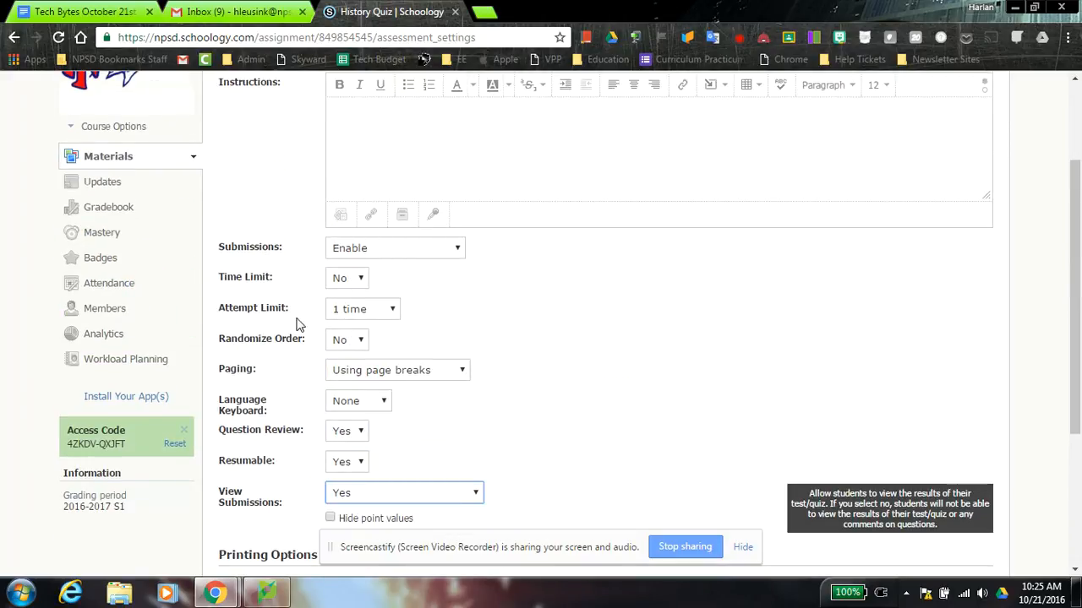
{"action": "left_click", "coordinate": [352, 342]}
{"action": "left_click", "coordinate": [348, 357]}
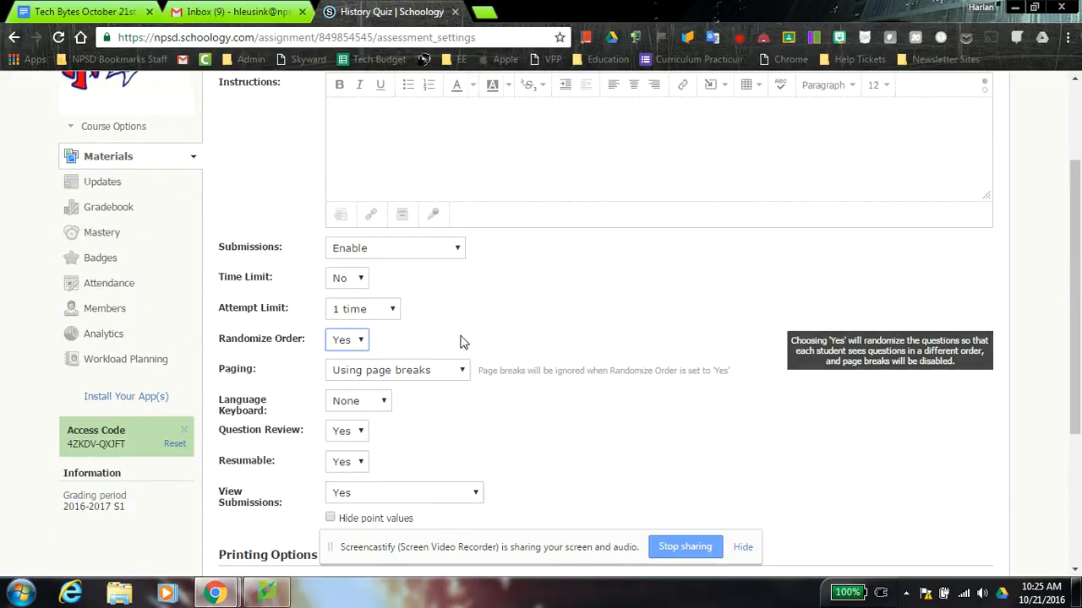
Step: Look over the whole quiz settings page, from the Instructions and submission options to the Printing Options
{"action": "scroll", "coordinate": [504, 334], "scroll_direction": "down", "scroll_amount": 1}
{"action": "scroll", "coordinate": [504, 334], "scroll_direction": "down", "scroll_amount": 1}
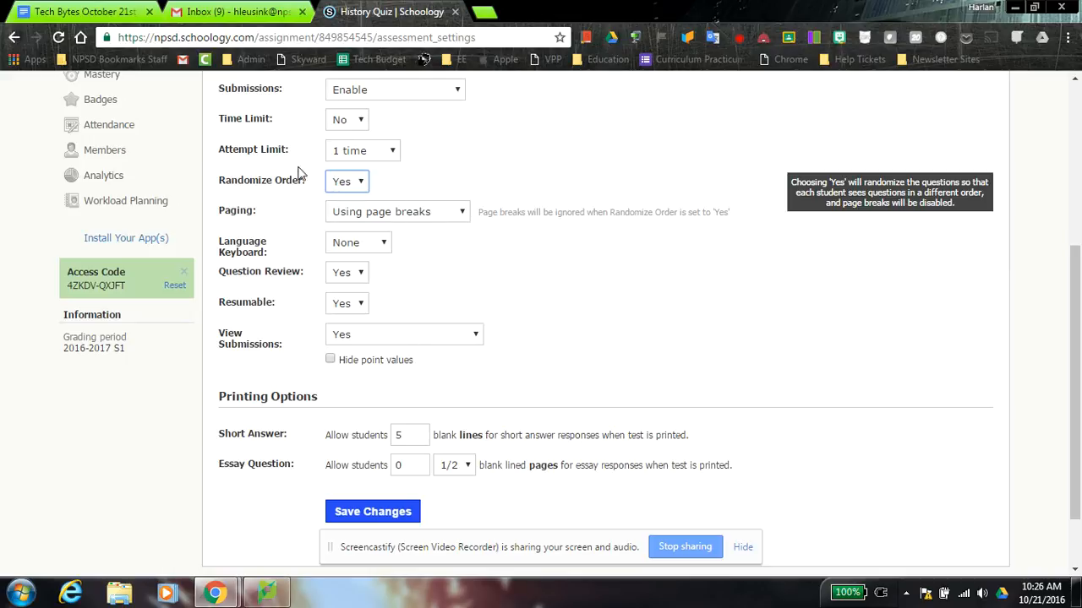
{"action": "scroll", "coordinate": [451, 228], "scroll_direction": "down", "scroll_amount": 1}
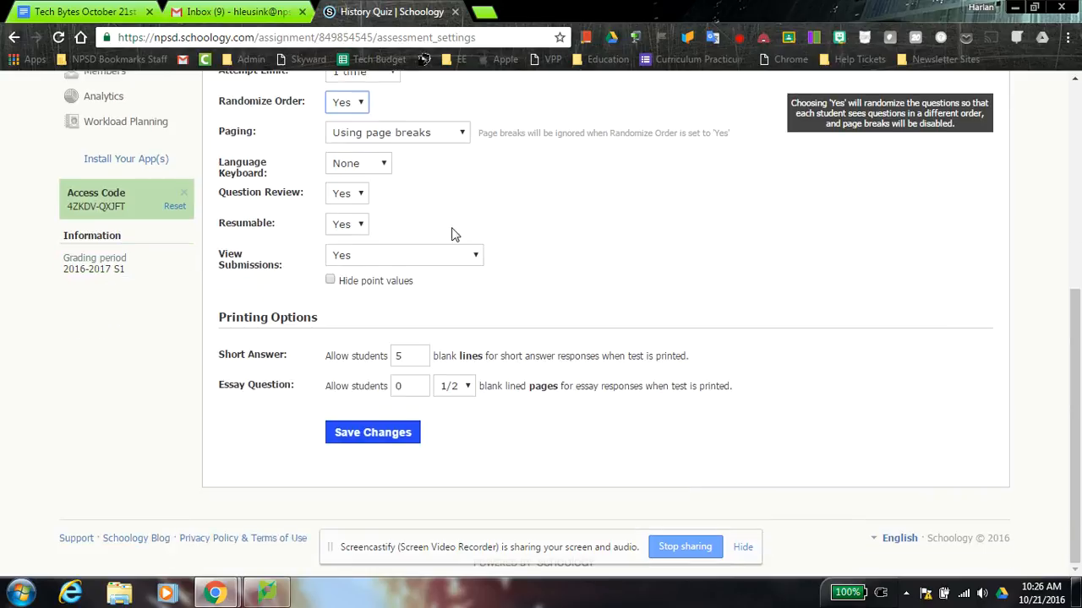
{"action": "scroll", "coordinate": [688, 335], "scroll_direction": "up", "scroll_amount": 5}
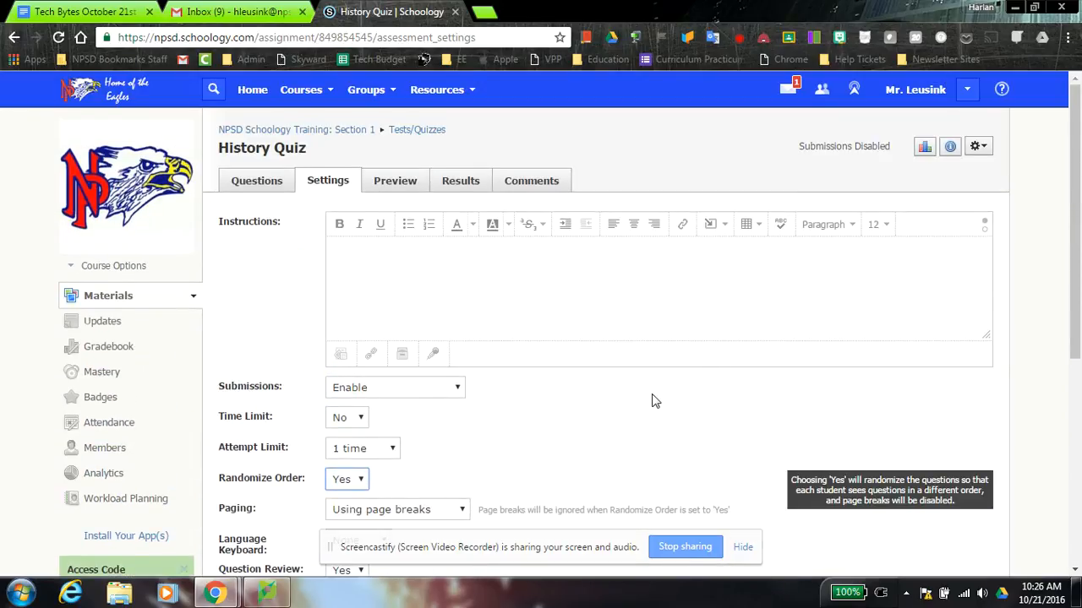
{"action": "scroll", "coordinate": [658, 402], "scroll_direction": "down", "scroll_amount": 1}
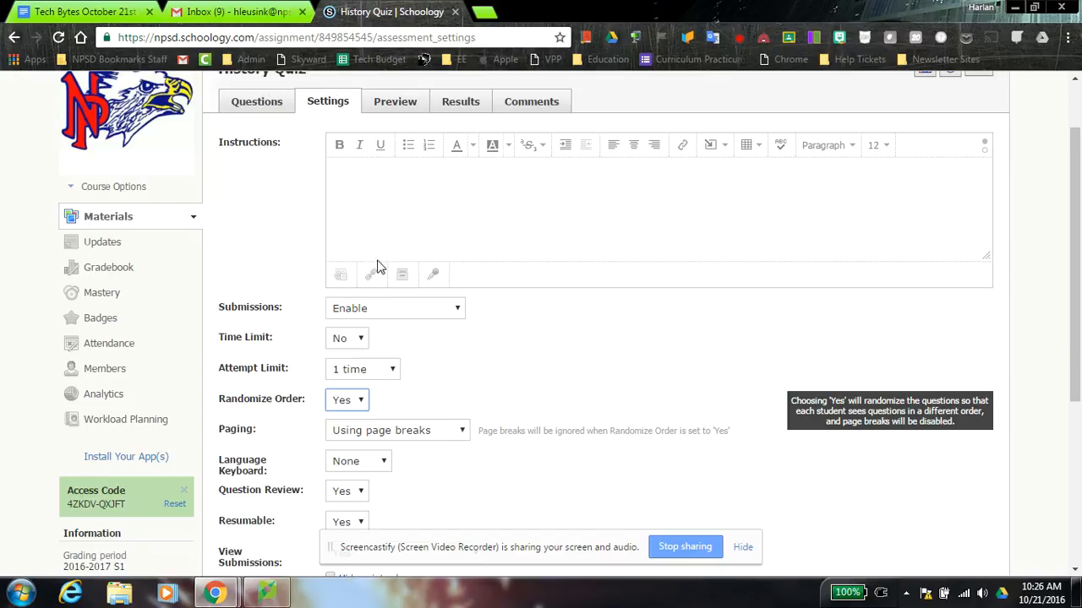
{"action": "scroll", "coordinate": [713, 406], "scroll_direction": "down", "scroll_amount": 2}
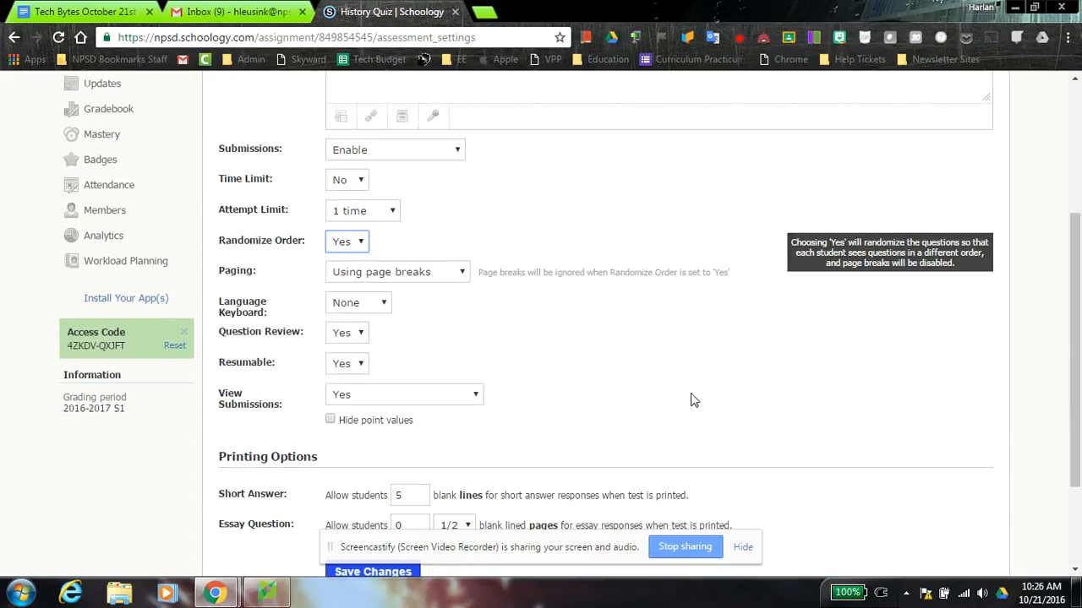
{"action": "scroll", "coordinate": [682, 383], "scroll_direction": "down", "scroll_amount": 2}
{"action": "scroll", "coordinate": [554, 351], "scroll_direction": "up", "scroll_amount": 5}
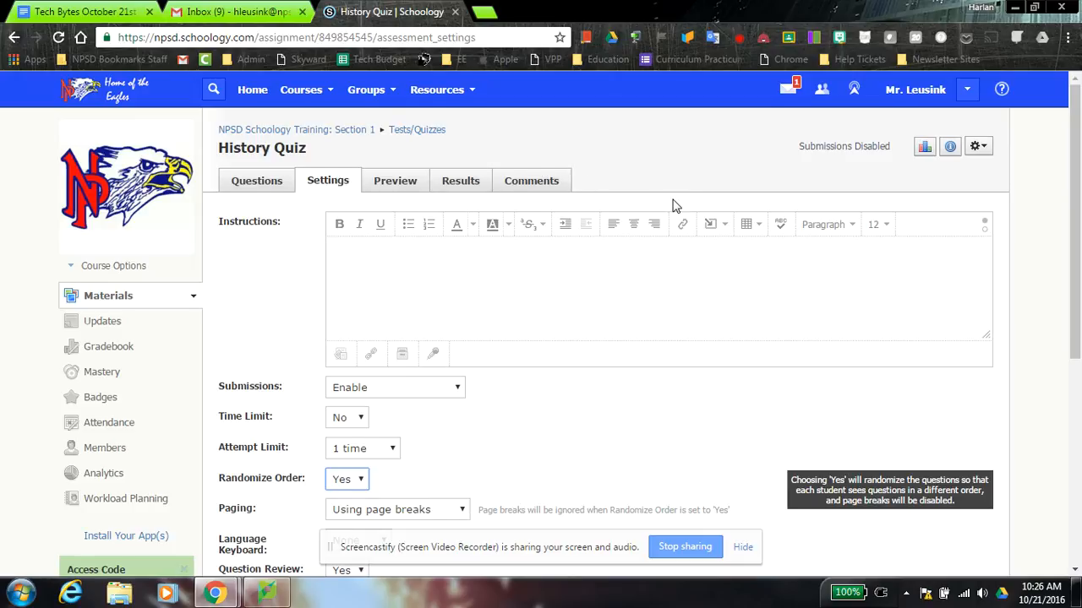
{"action": "scroll", "coordinate": [676, 205], "scroll_direction": "down", "scroll_amount": 1}
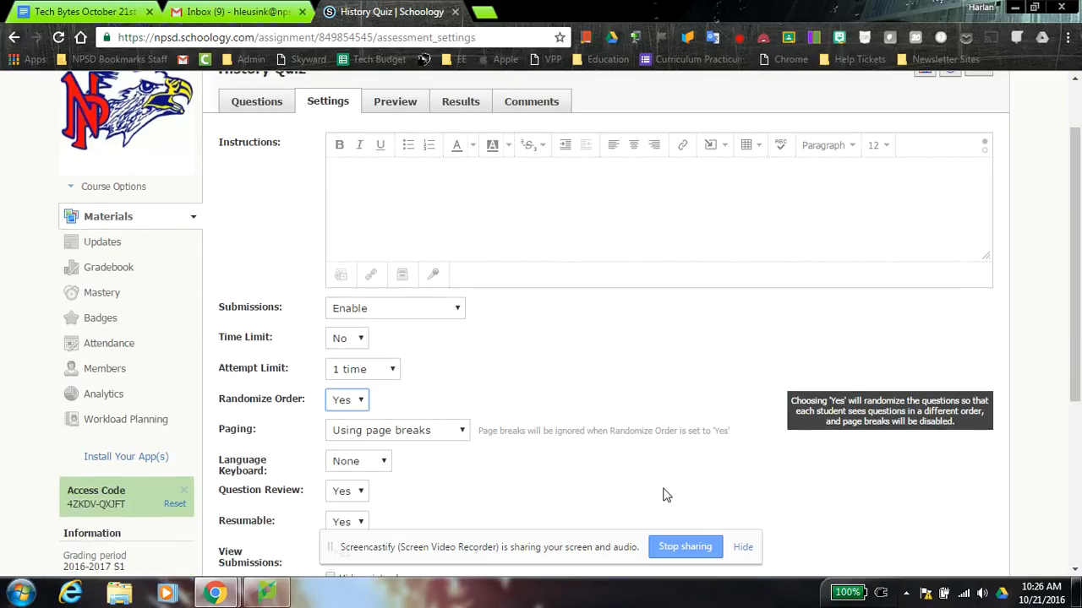